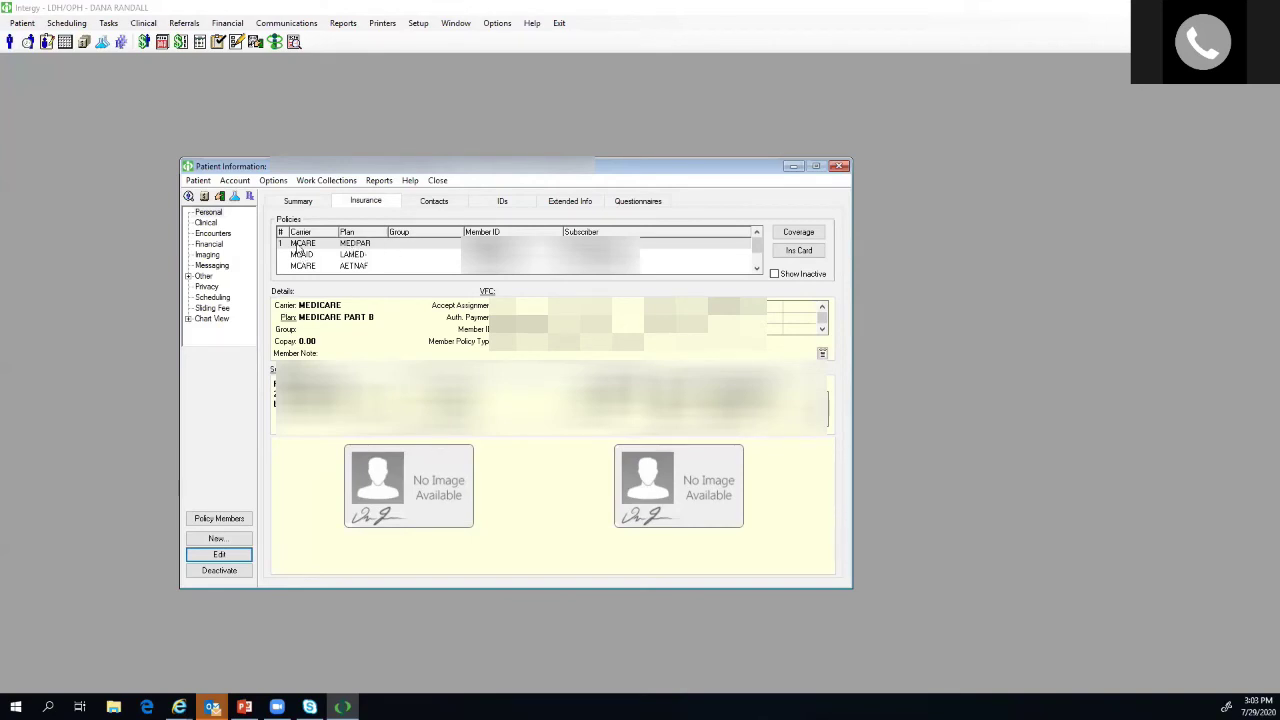
# Open the patient's eligibility history and review the MEDPAR - Medicare Part B response verified 07/29/20
pyautogui.click(196, 183)
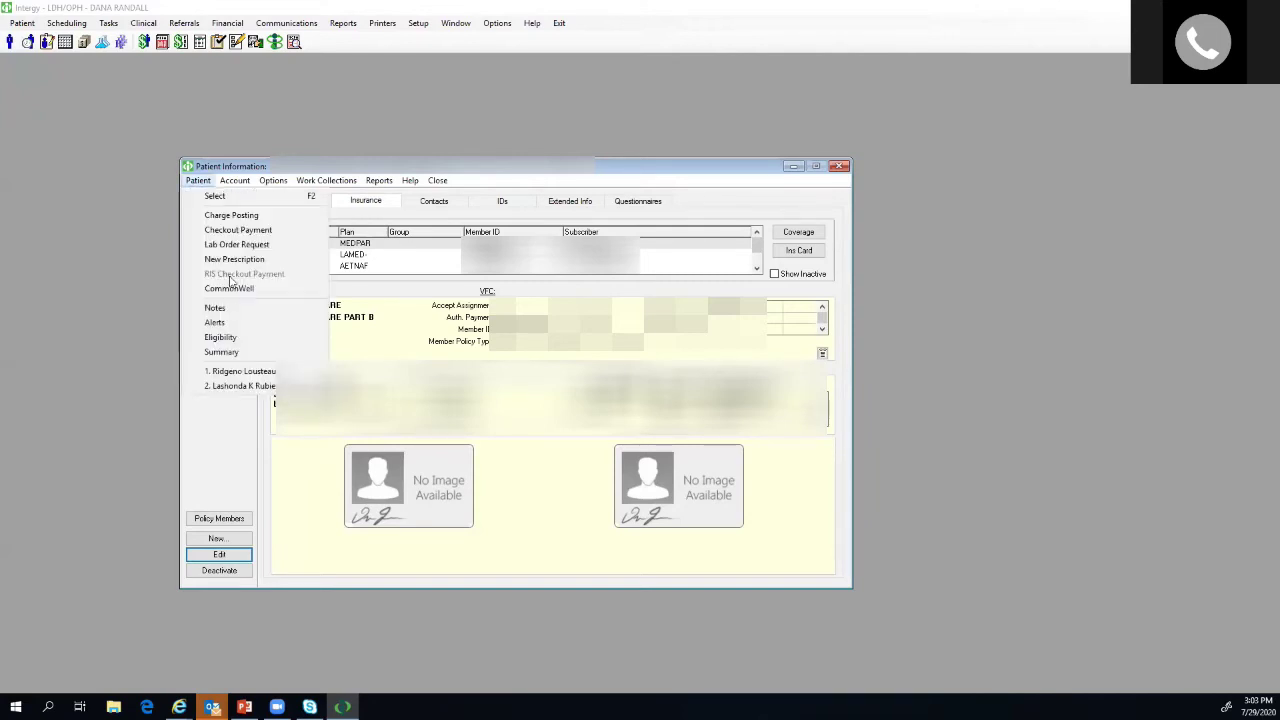
pyautogui.click(236, 340)
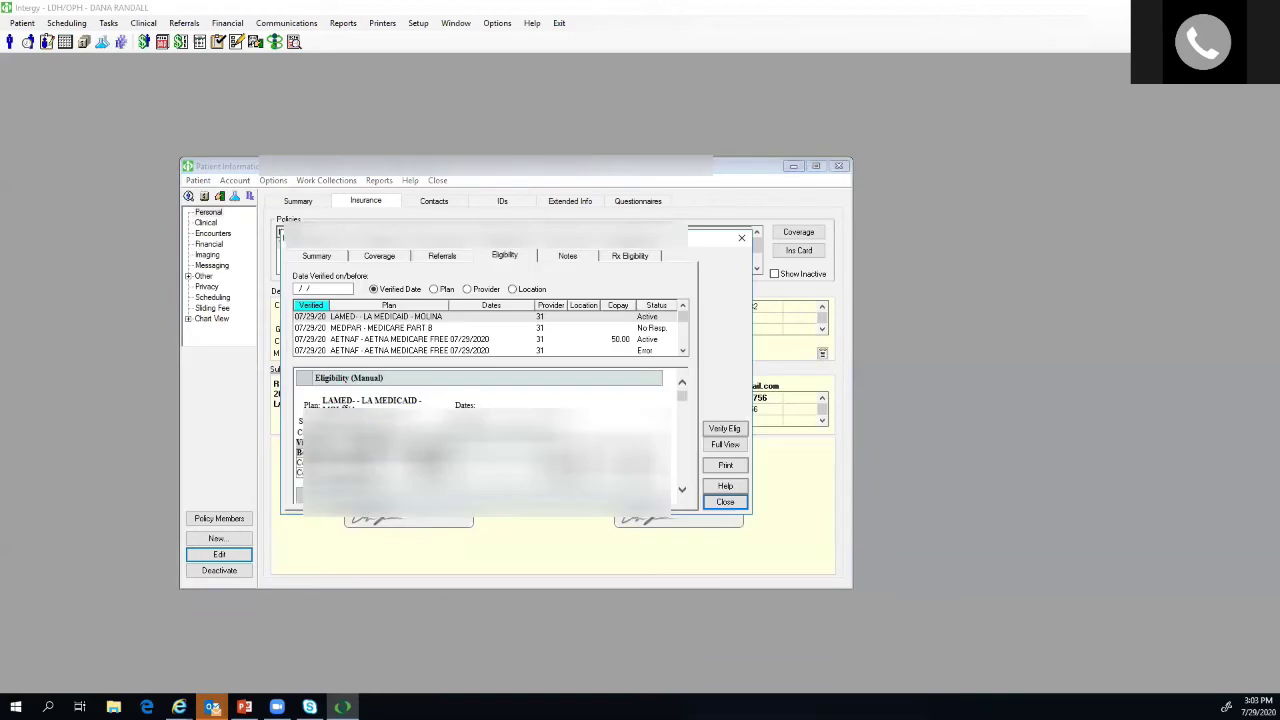
pyautogui.click(365, 328)
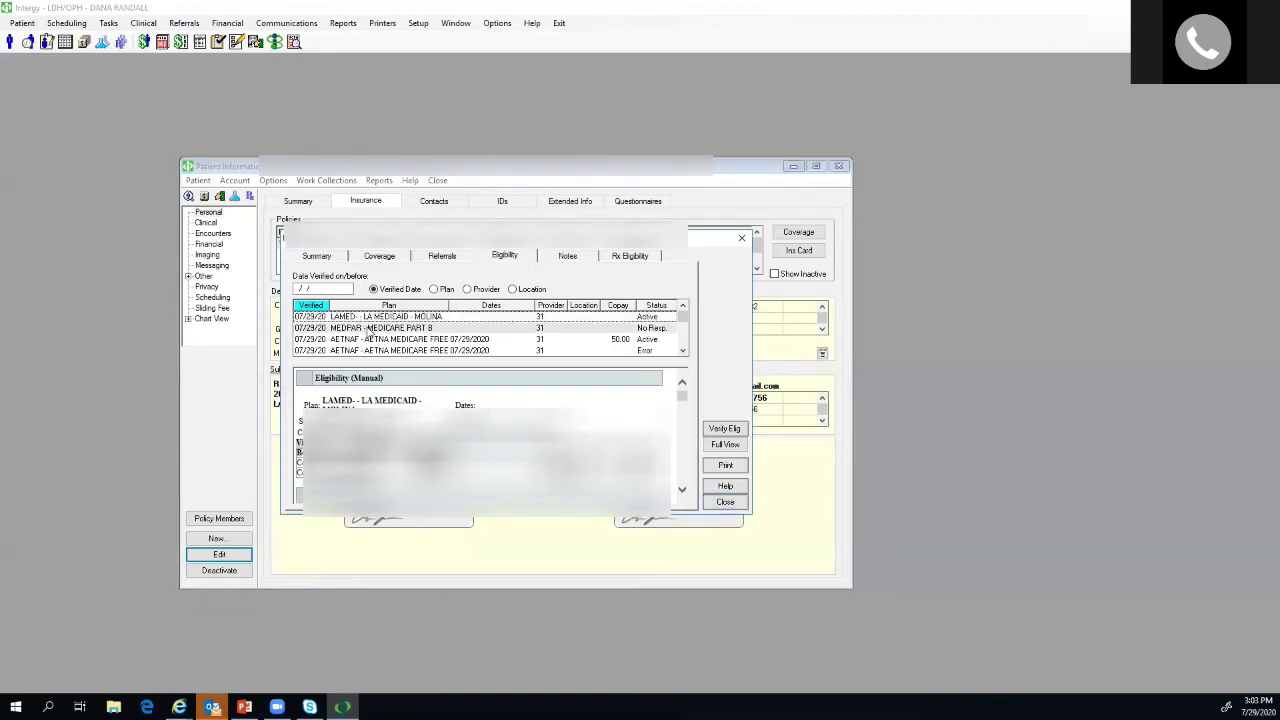
pyautogui.click(683, 492)
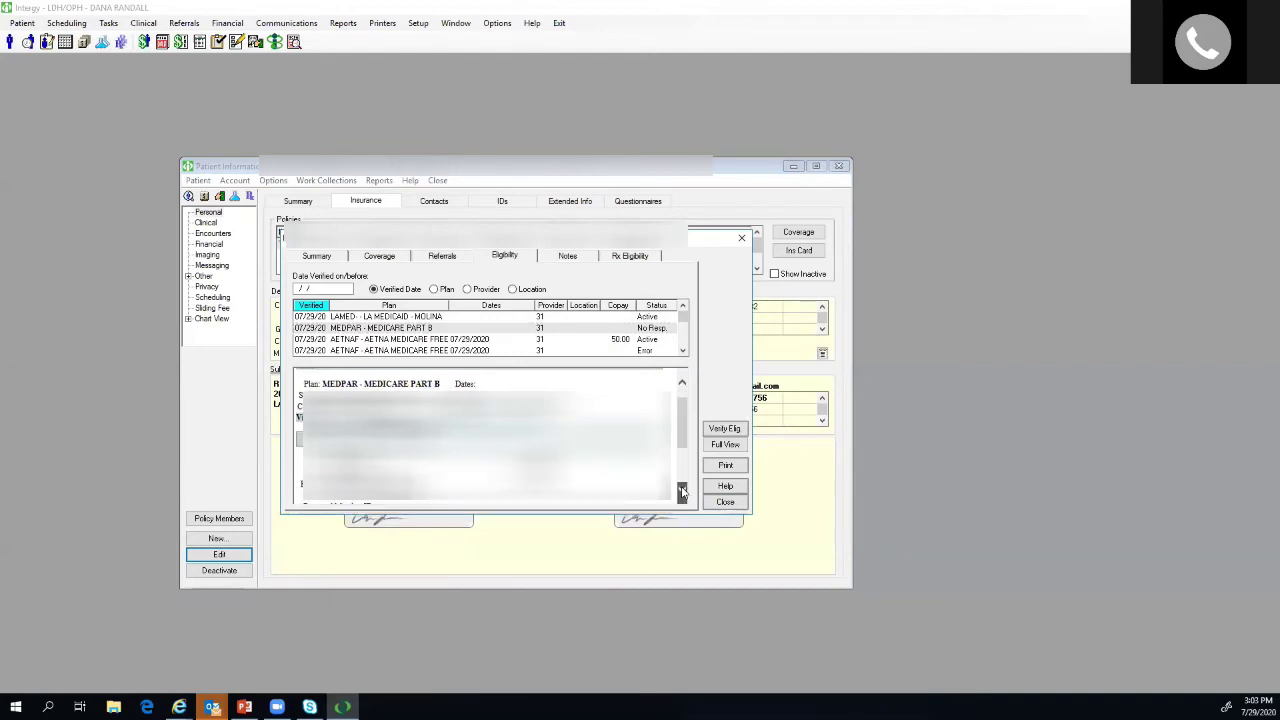
pyautogui.click(683, 492)
pyautogui.click(683, 492)
pyautogui.click(683, 492)
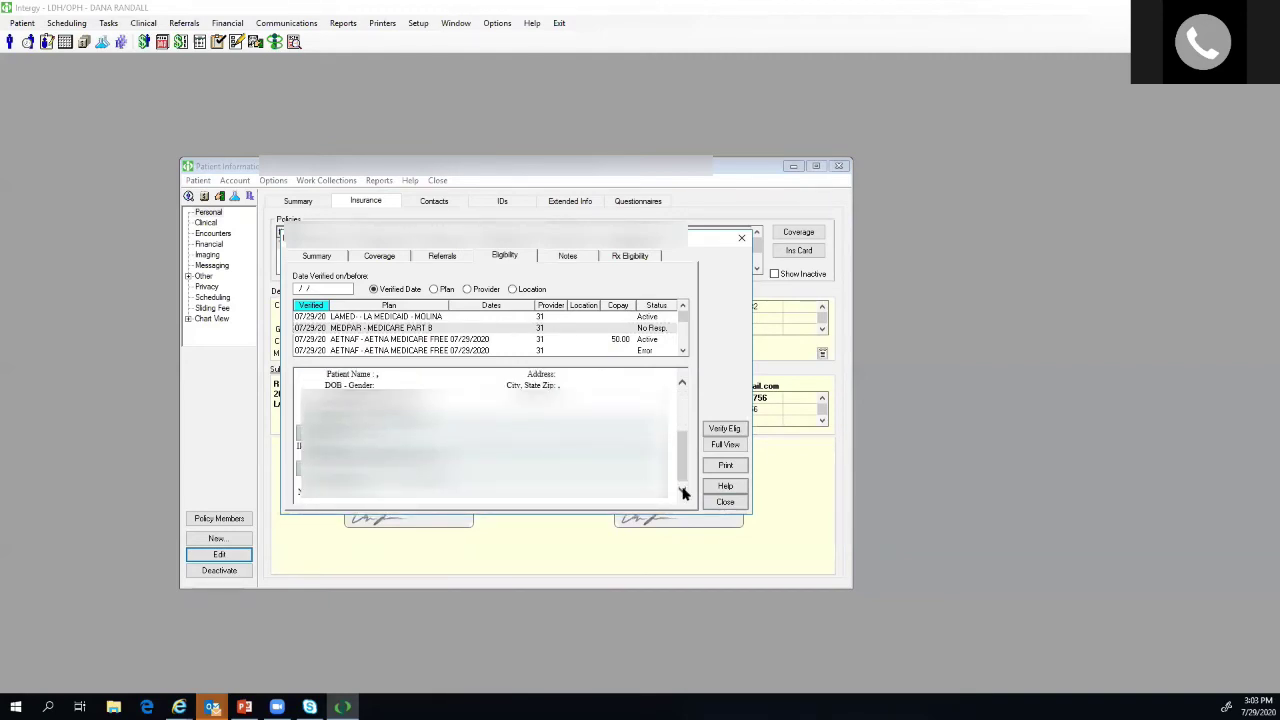
pyautogui.moveTo(684, 474); pyautogui.dragTo(682, 385)
# Select the MEDPAR - Medicare Part B response verified 07/08/20 and read through its benefit details to the Aetna plan comments
pyautogui.click(682, 350)
pyautogui.click(682, 350)
pyautogui.click(492, 340)
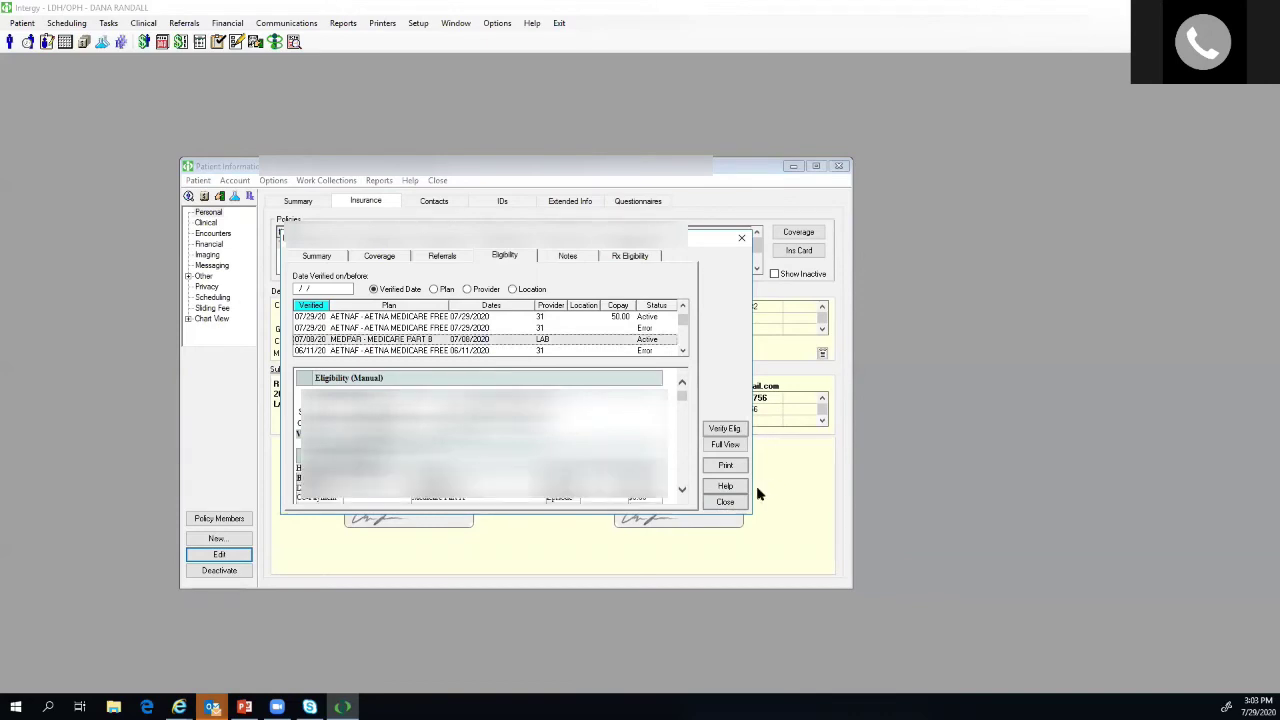
pyautogui.click(681, 492)
pyautogui.click(681, 492)
pyautogui.click(681, 492)
pyautogui.click(681, 492)
pyautogui.click(681, 492)
pyautogui.click(681, 492)
pyautogui.click(681, 492)
pyautogui.click(681, 492)
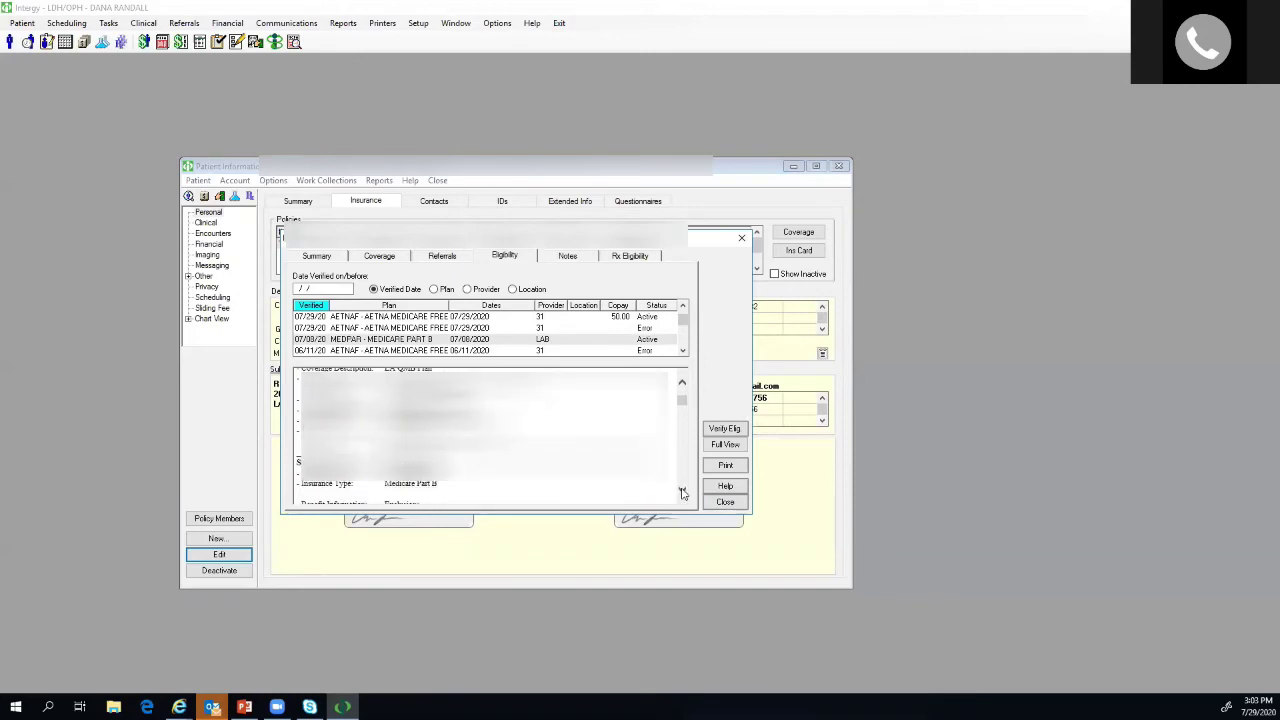
pyautogui.click(681, 492)
pyautogui.click(681, 492)
pyautogui.click(681, 492)
pyautogui.click(681, 492)
pyautogui.click(681, 492)
pyautogui.click(681, 492)
pyautogui.click(681, 492)
pyautogui.click(681, 492)
pyautogui.click(681, 492)
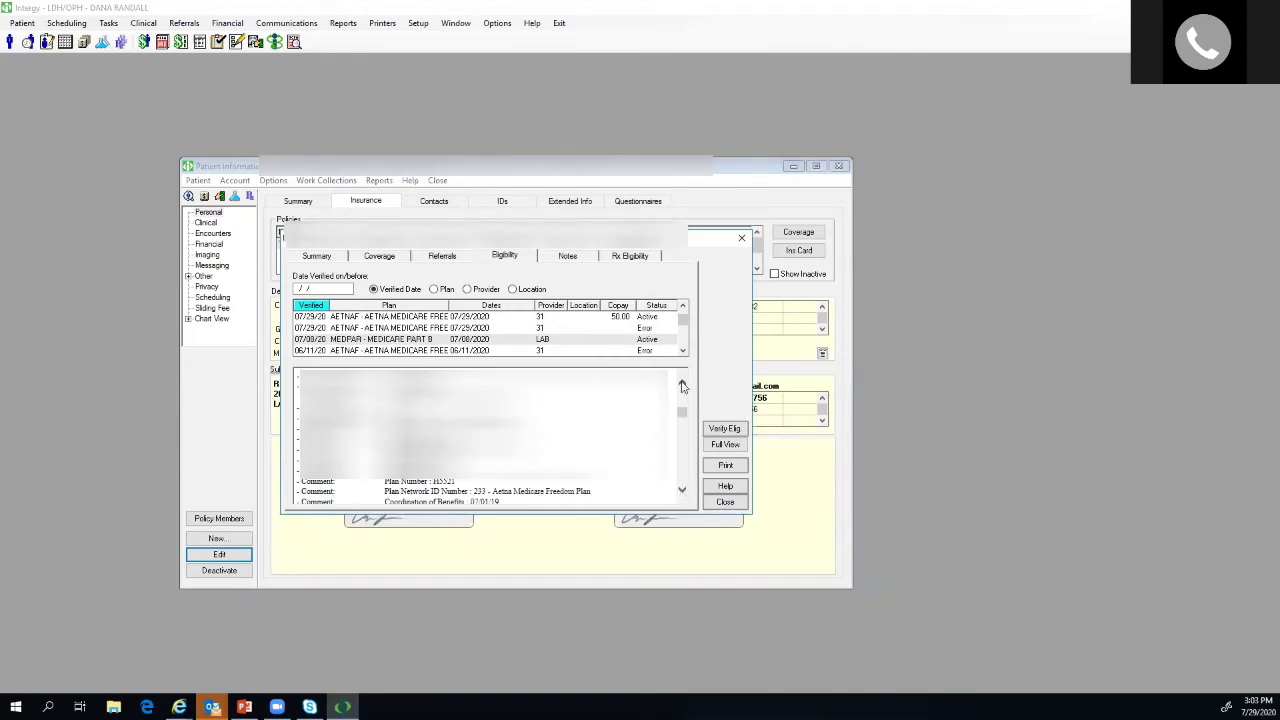
# Examine the Aetna payer entry in the 07/08/20 Medicare Part B response, including its contact details and coordination of benefits comments
pyautogui.click(681, 384)
pyautogui.click(681, 384)
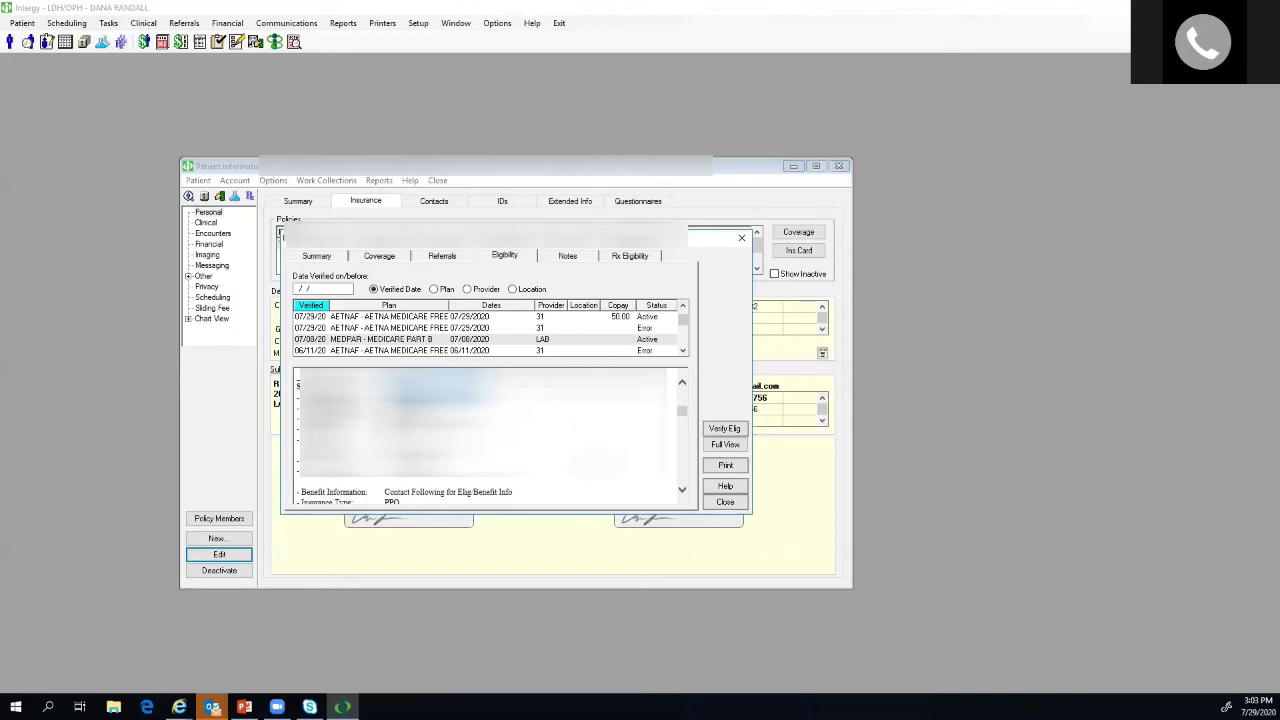
pyautogui.scroll(-1, 490, 435)
pyautogui.scroll(-1, 490, 435)
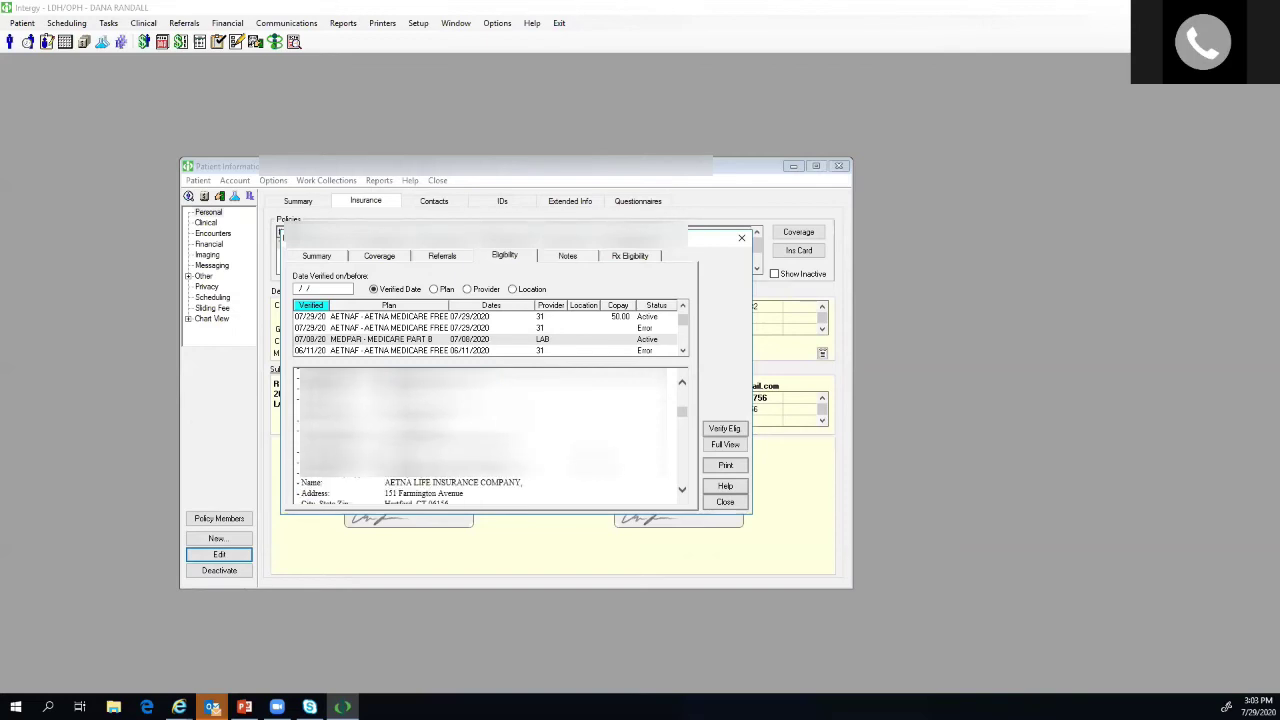
pyautogui.scroll(-1, 490, 435)
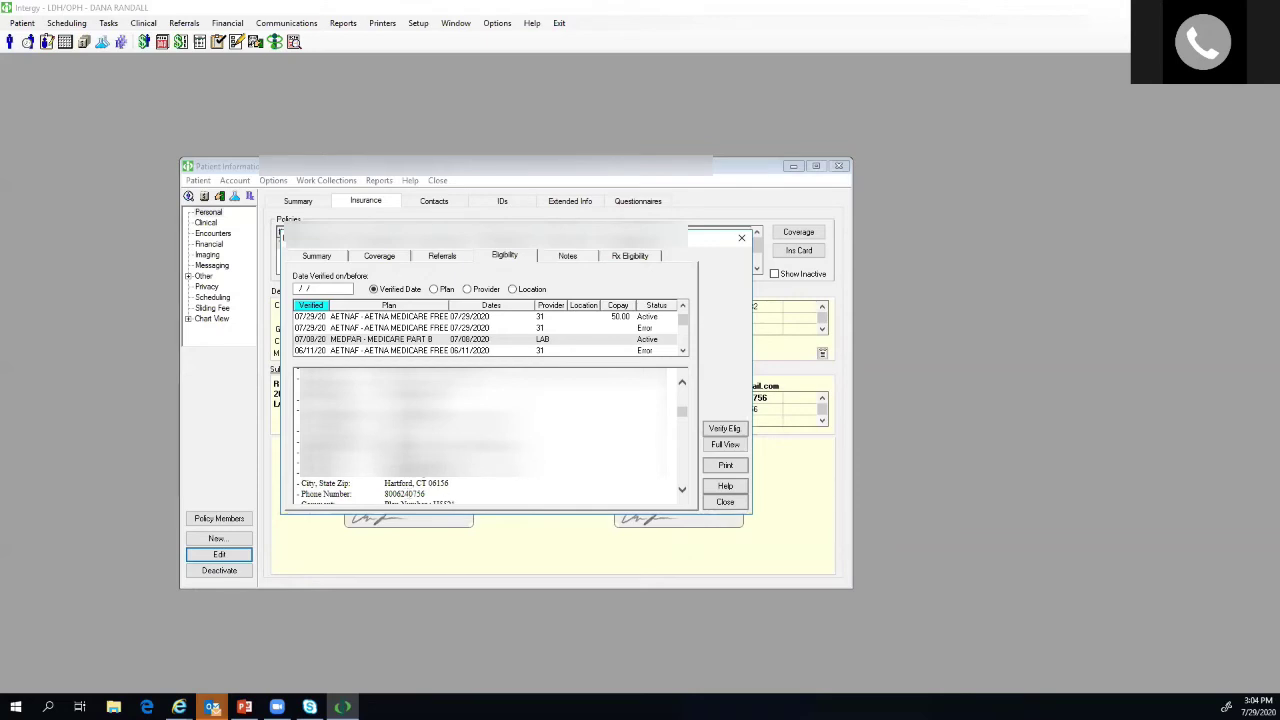
pyautogui.scroll(-3, 490, 435)
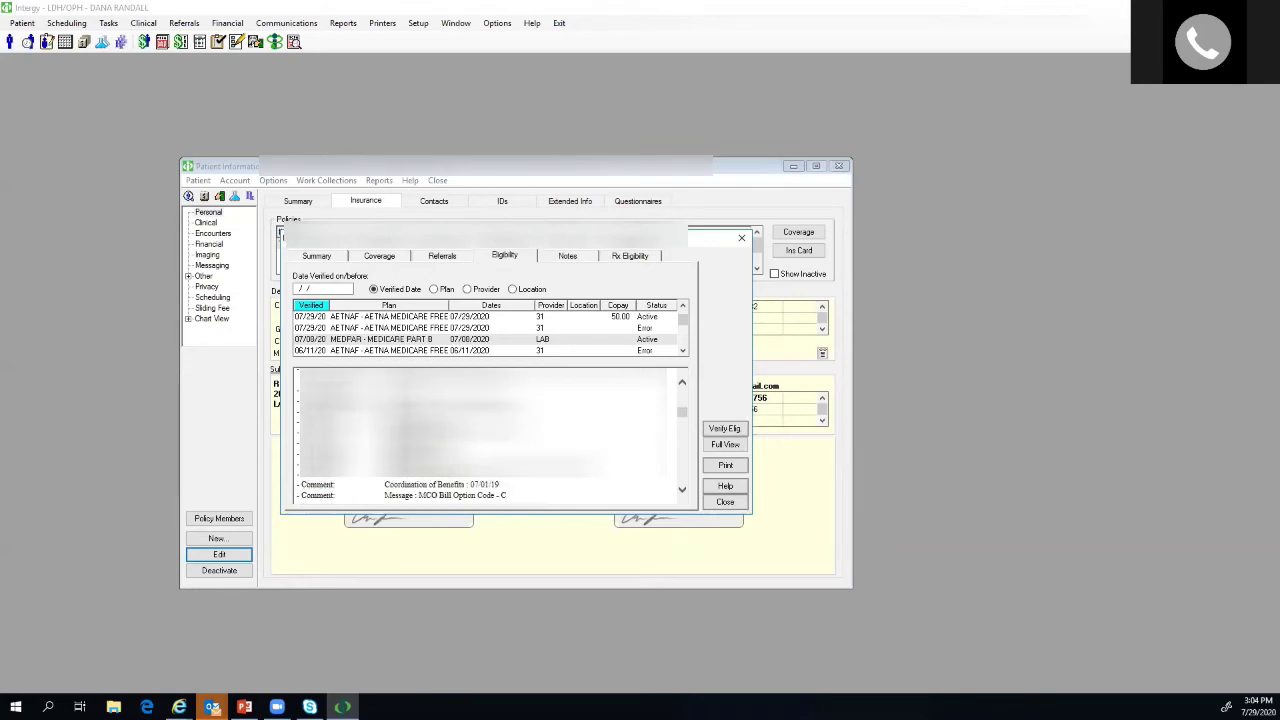
pyautogui.scroll(-1, 490, 435)
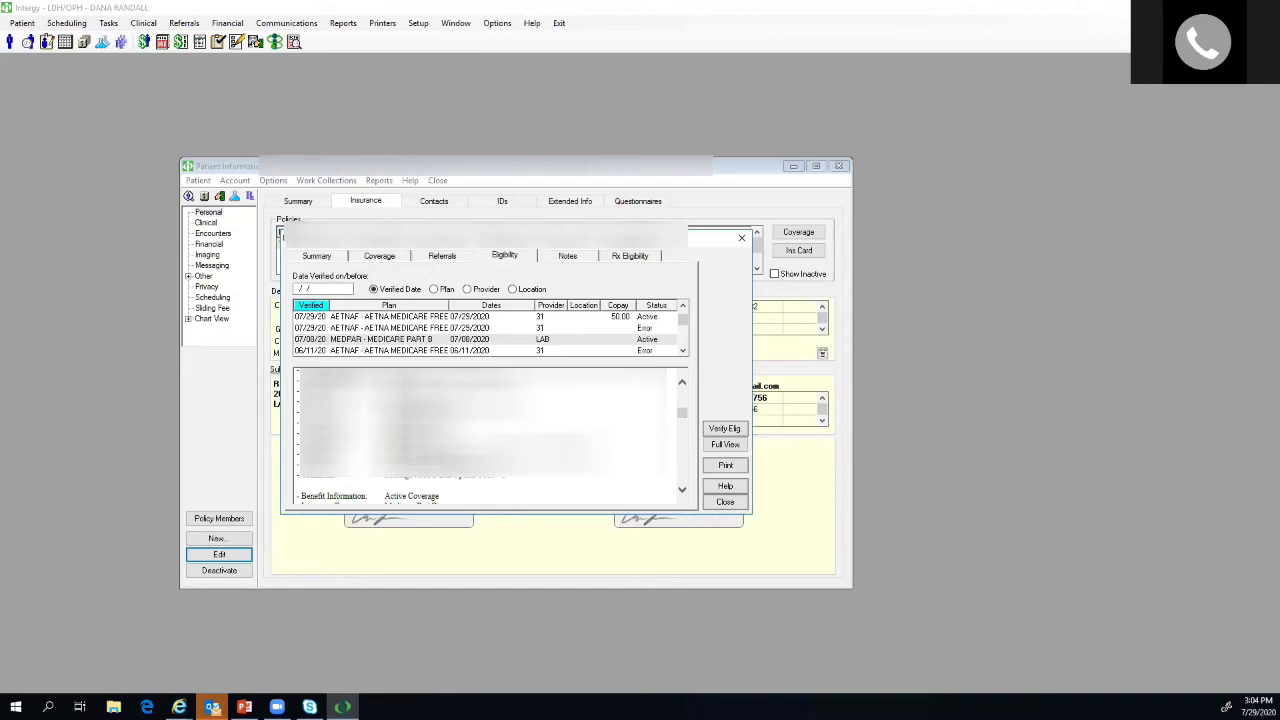
pyautogui.scroll(-1, 490, 435)
# Highlight the Aetna payer's name and address lines and its plan comments, and return to the start of the Medicare response
pyautogui.moveTo(398, 412); pyautogui.dragTo(515, 432)
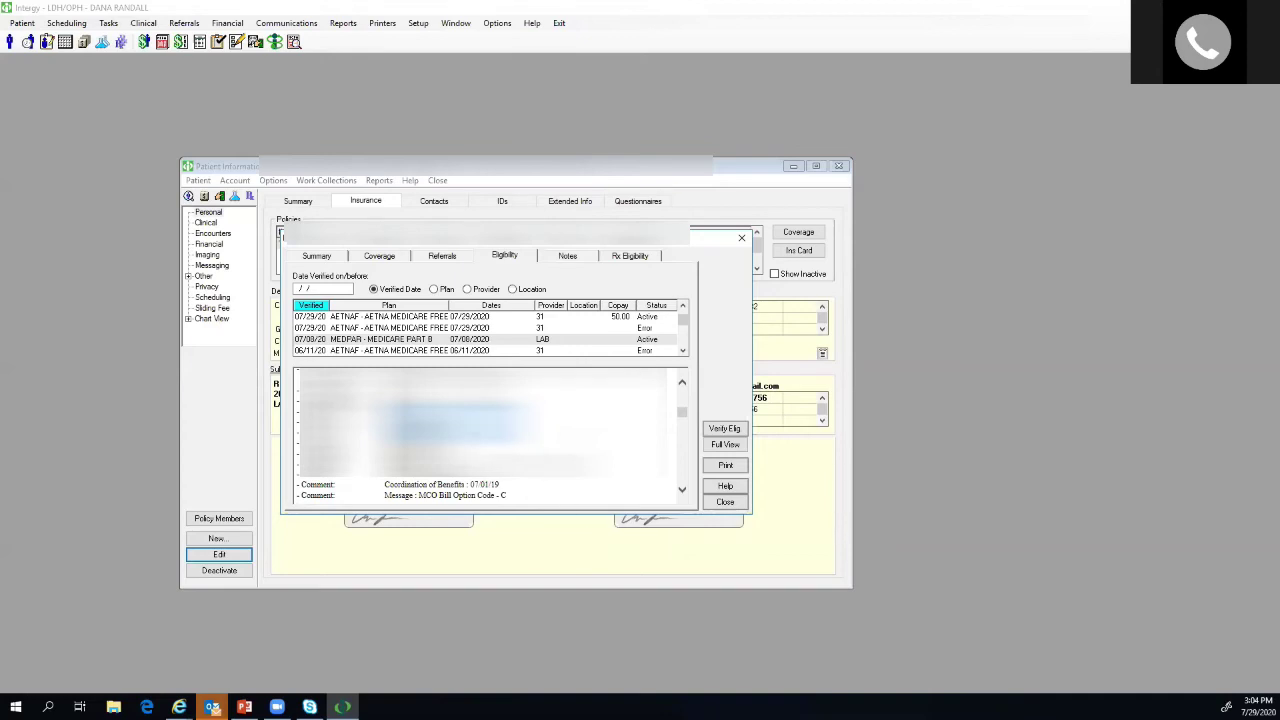
pyautogui.scroll(-1, 567, 481)
pyautogui.click(480, 455)
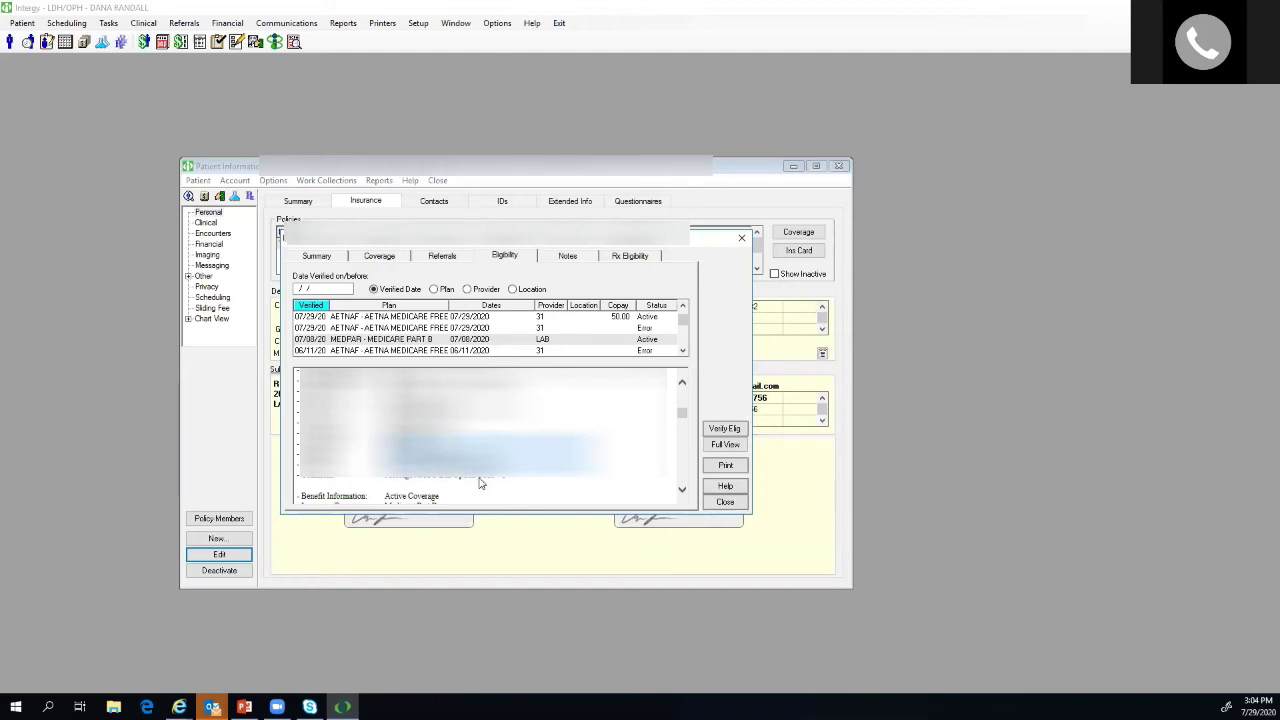
pyautogui.scroll(-1, 520, 482)
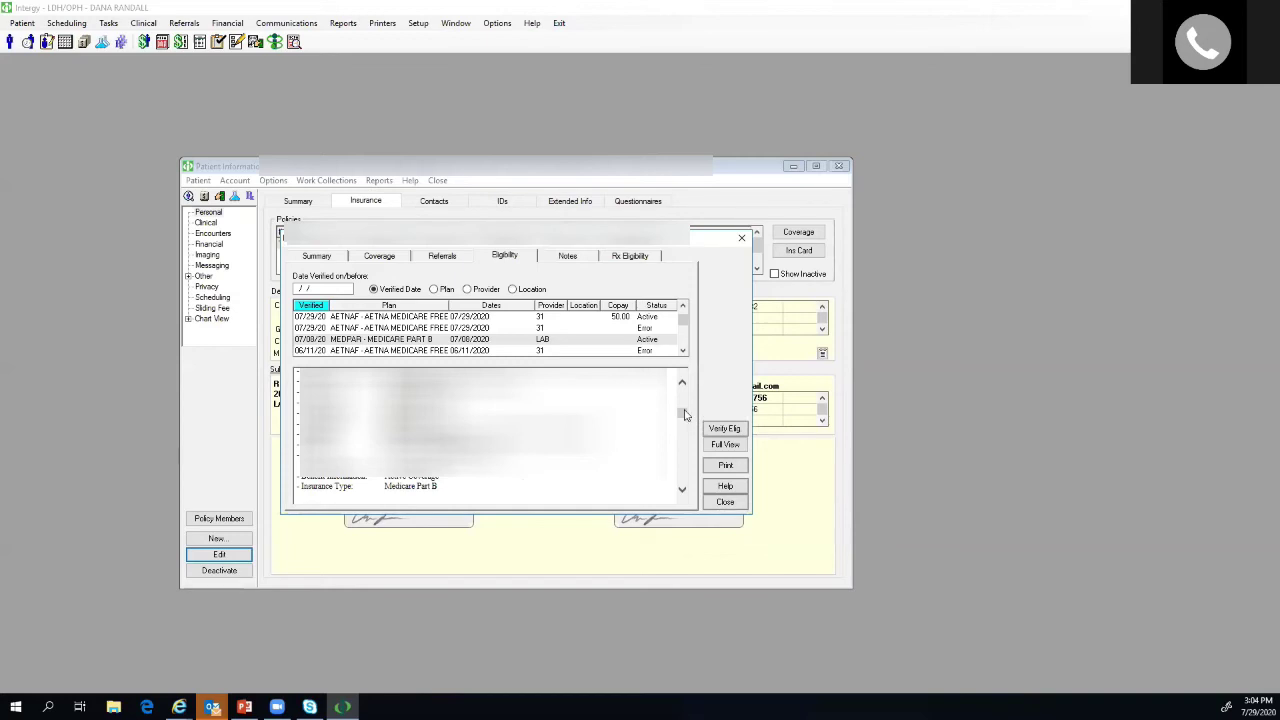
pyautogui.click(683, 413)
pyautogui.moveTo(683, 413); pyautogui.dragTo(683, 394)
# Find and select the REPR1 - LA Medicaid-Molina verification from 12/04/19, and move the eligibility window lower to view its response
pyautogui.click(683, 352)
pyautogui.click(683, 352)
pyautogui.click(683, 352)
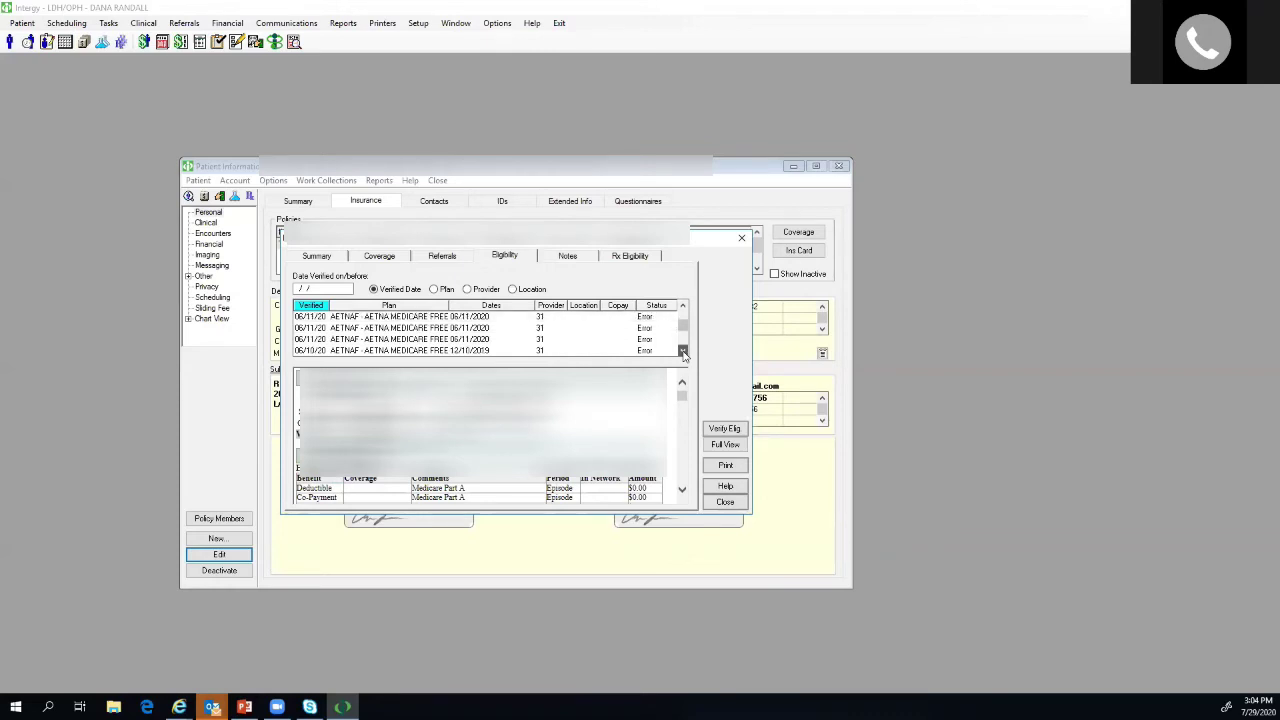
pyautogui.click(683, 352)
pyautogui.click(683, 352)
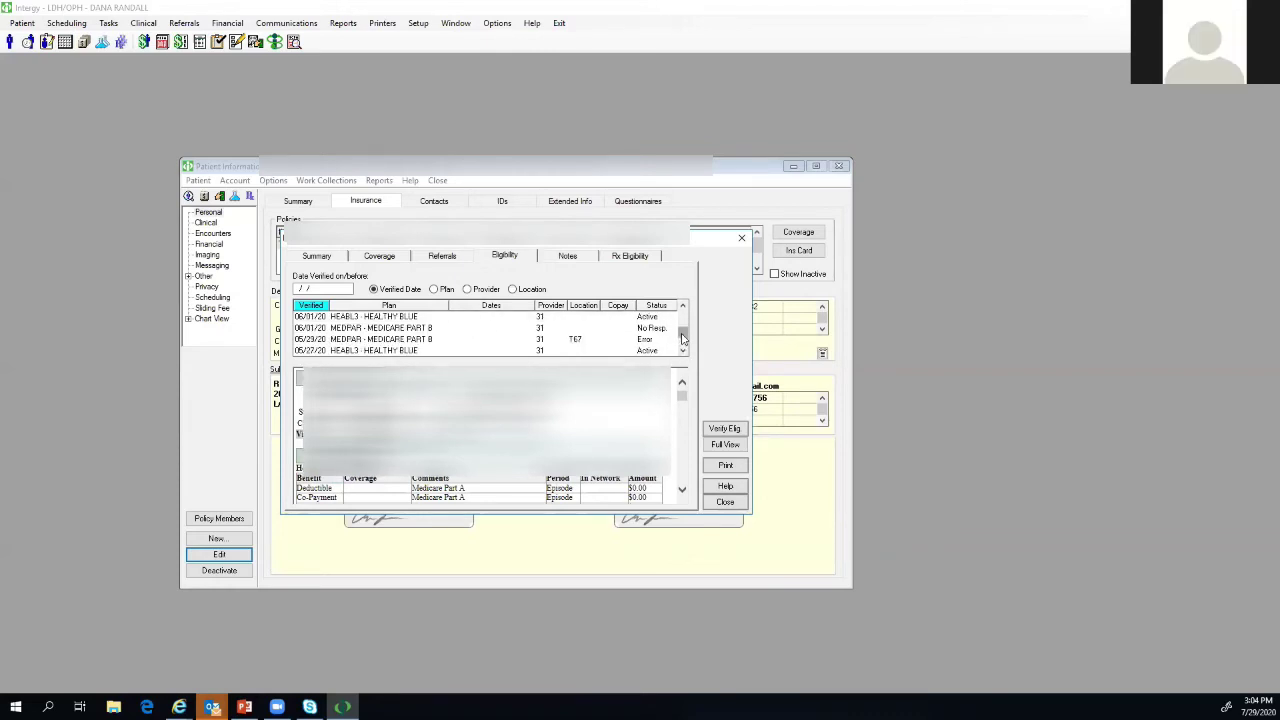
pyautogui.click(679, 345)
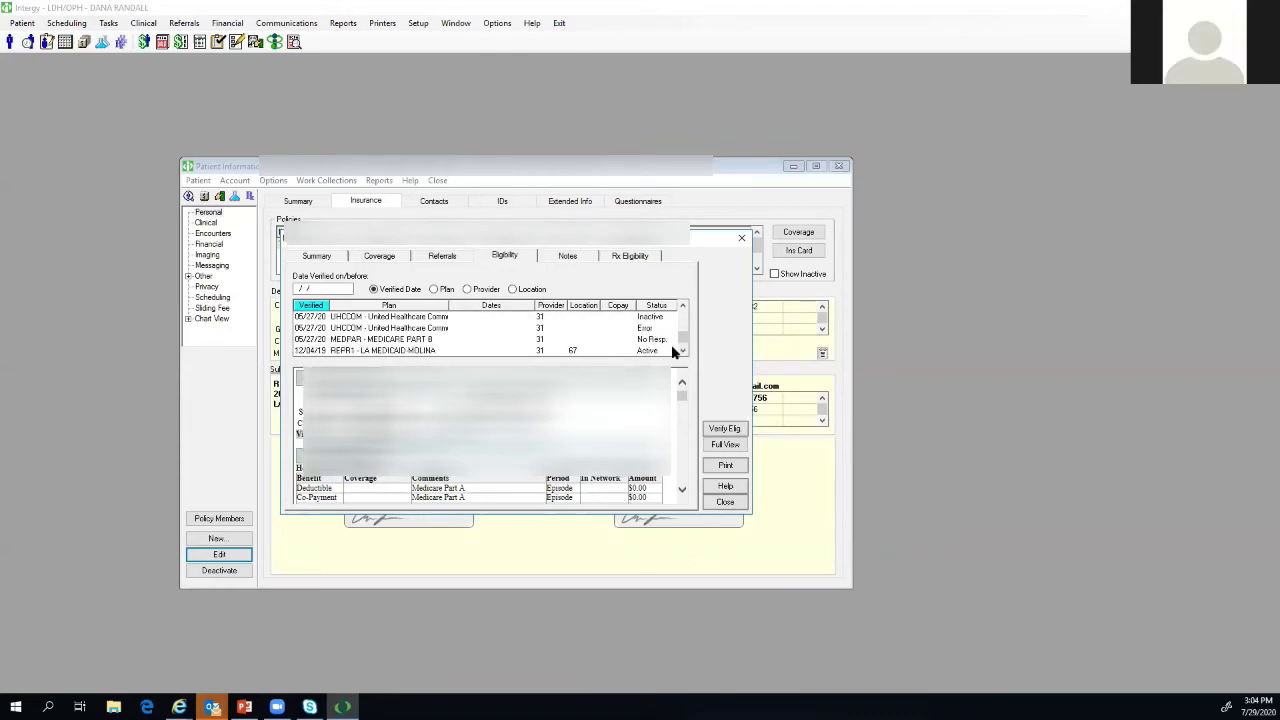
pyautogui.click(495, 351)
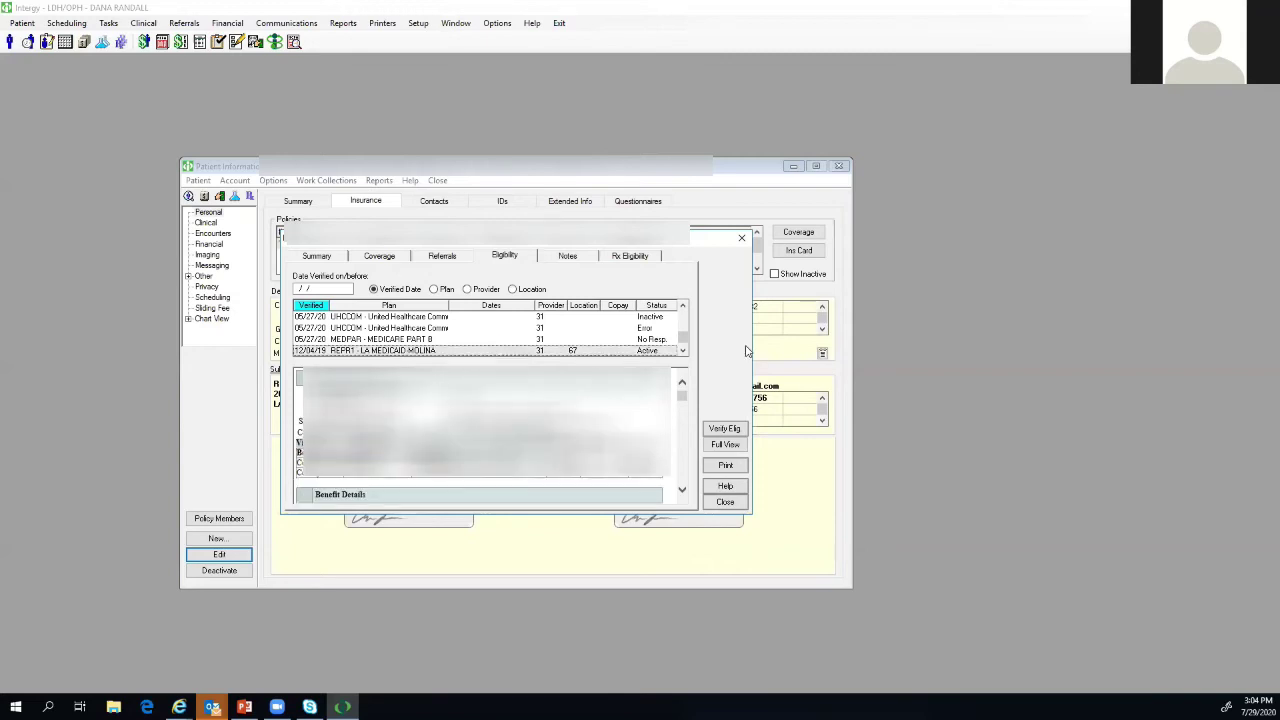
pyautogui.moveTo(651, 240); pyautogui.dragTo(662, 292)
pyautogui.click(682, 436)
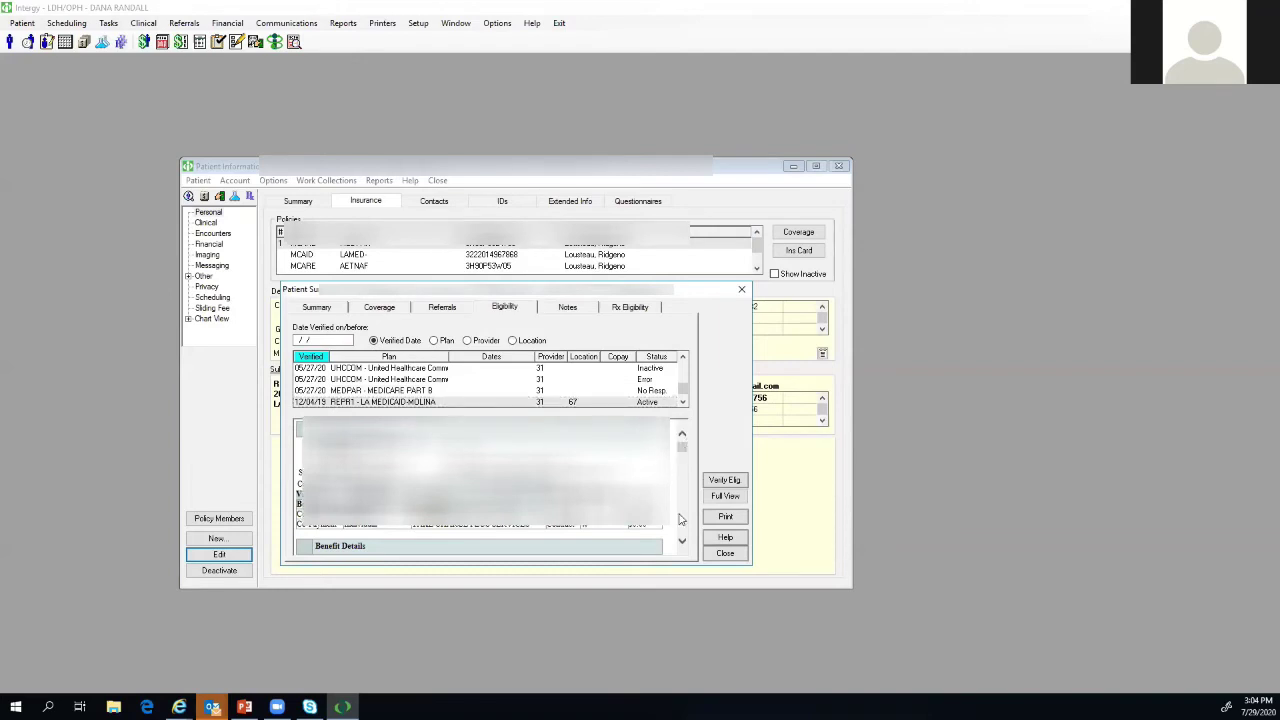
pyautogui.click(681, 440)
# Select the LAMED - LA Medicaid - Molina response verified 07/29/20 and read its benefit tables down to the Benefit Details section
pyautogui.click(682, 362)
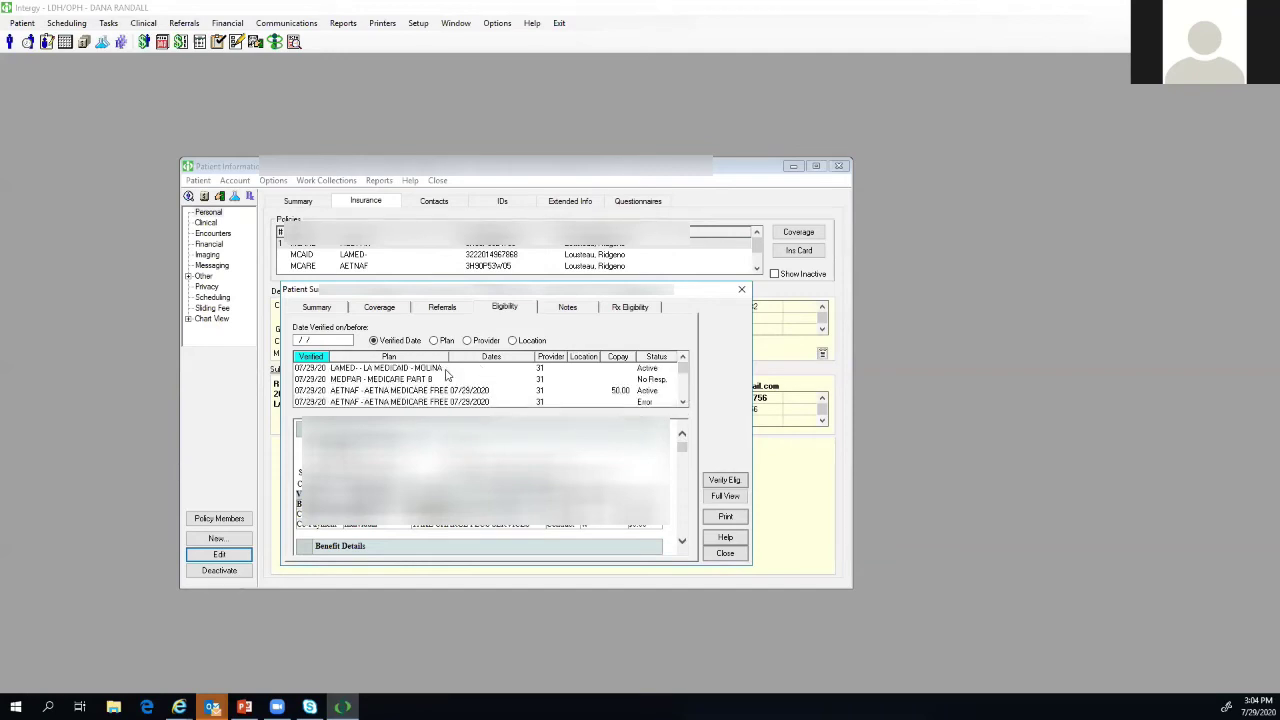
pyautogui.click(445, 370)
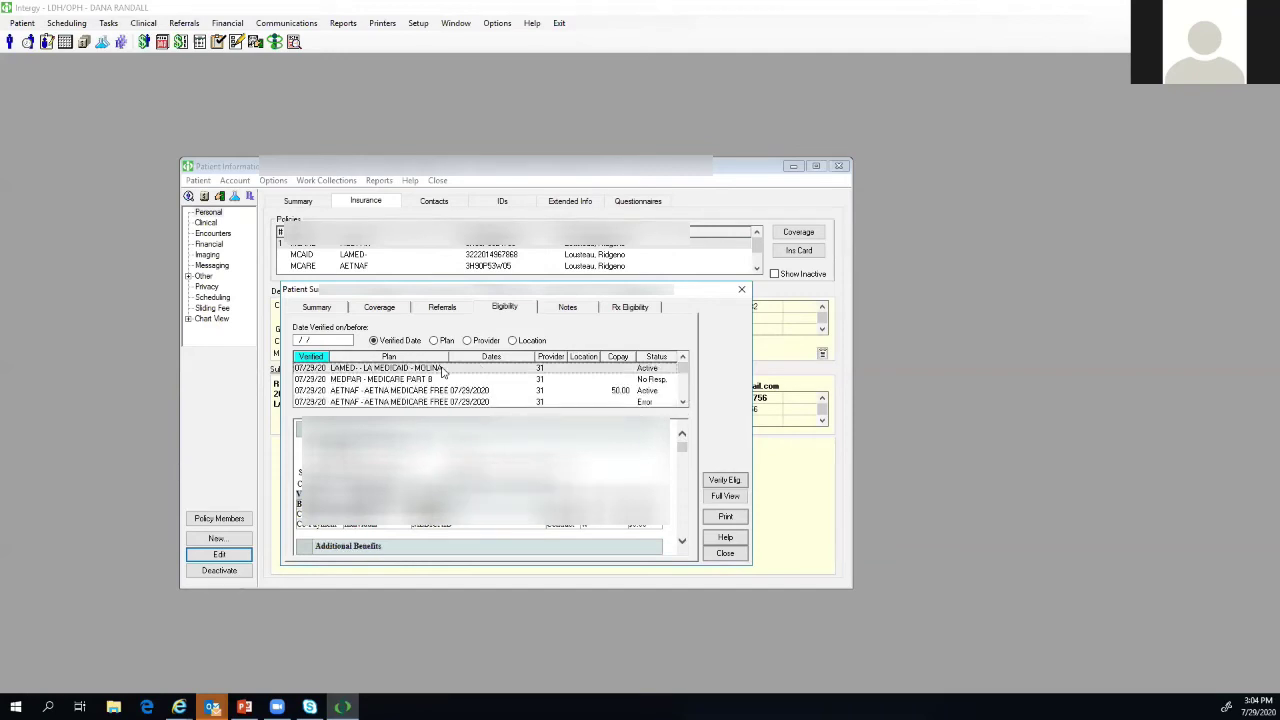
pyautogui.click(681, 542)
pyautogui.click(681, 543)
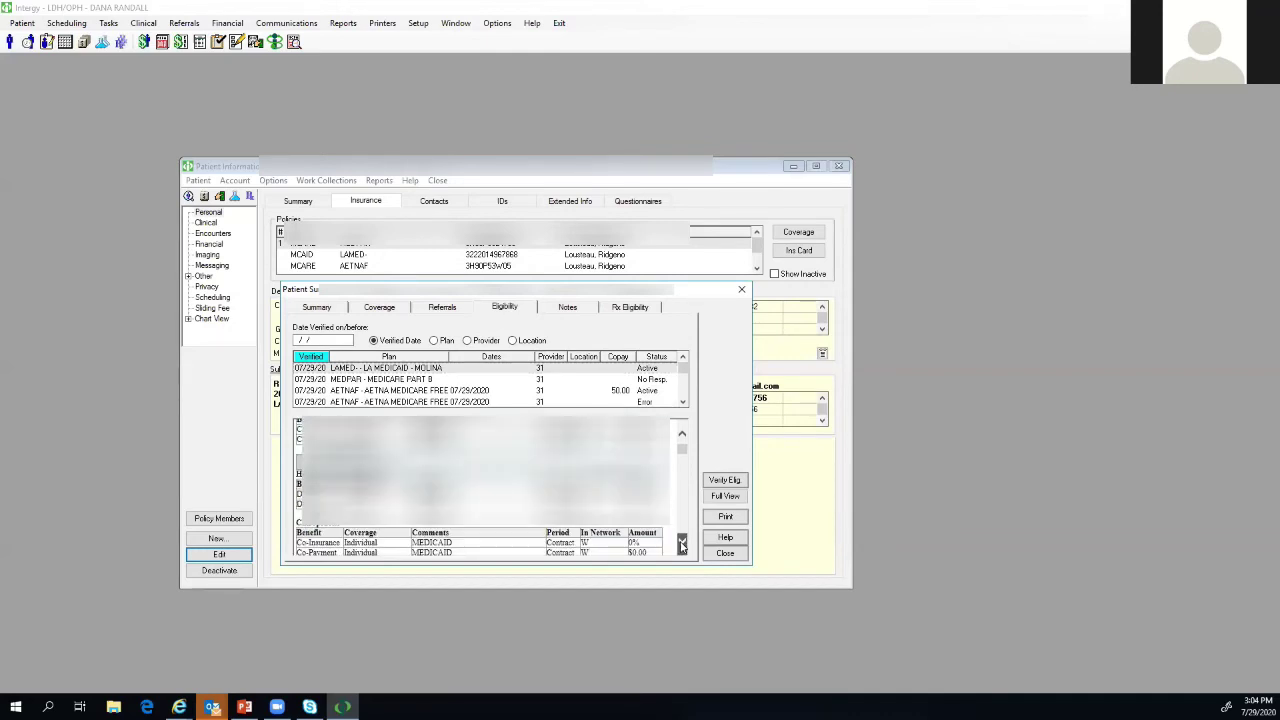
pyautogui.click(681, 543)
pyautogui.click(681, 543)
pyautogui.click(681, 543)
pyautogui.click(681, 543)
pyautogui.click(681, 543)
pyautogui.click(681, 543)
pyautogui.click(681, 543)
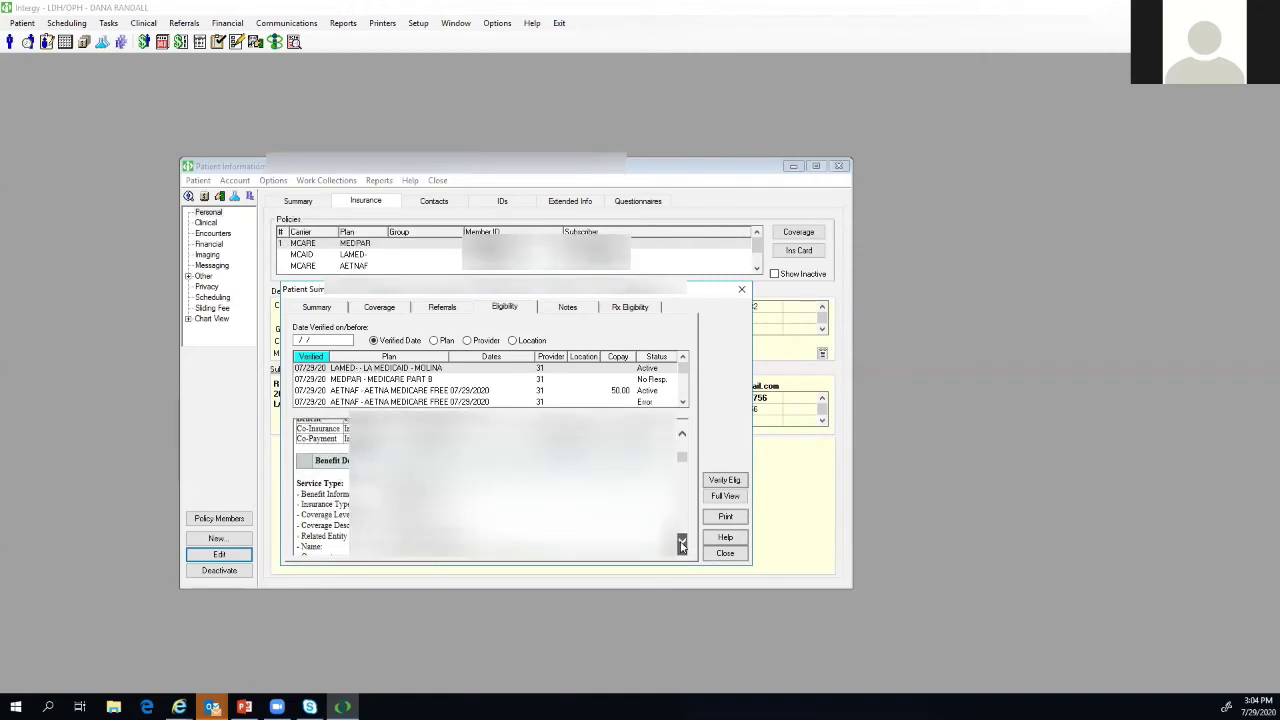
# Examine the service type, additional payer and commercial insurance entries in the LA Medicaid benefit details
pyautogui.click(681, 543)
pyautogui.click(681, 543)
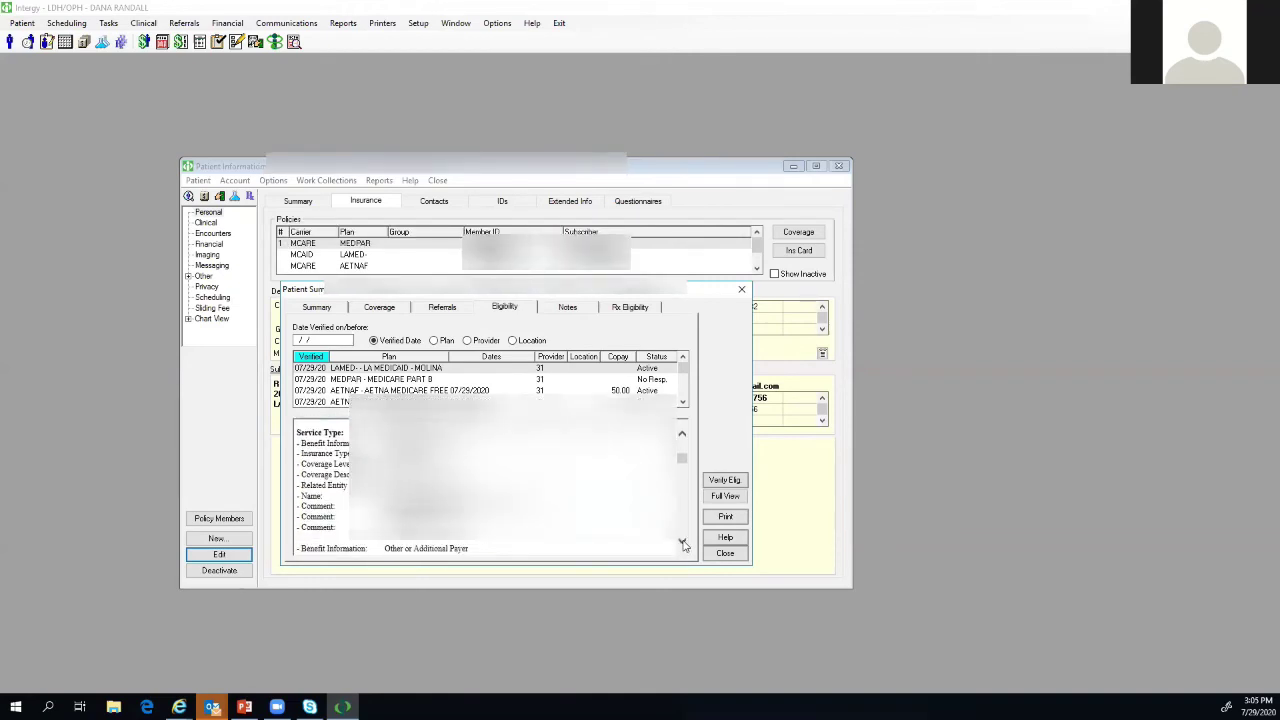
pyautogui.click(681, 543)
pyautogui.click(682, 543)
pyautogui.click(682, 543)
pyautogui.click(682, 543)
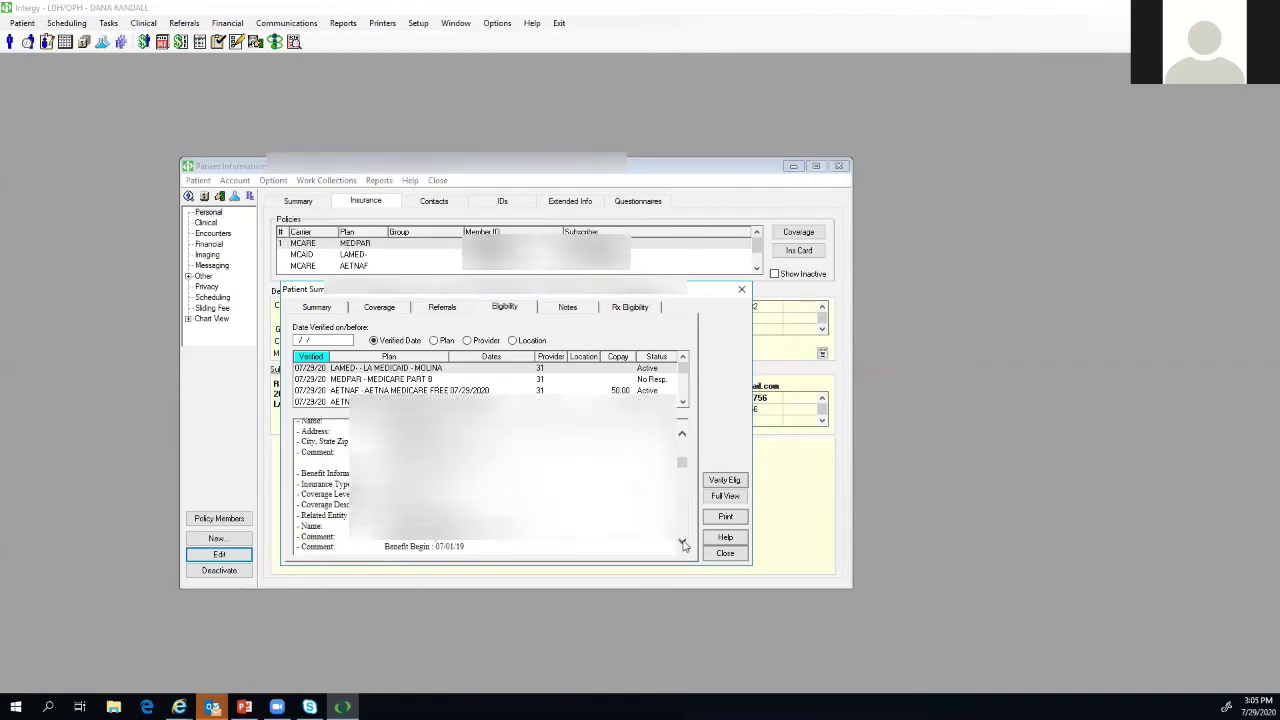
pyautogui.click(682, 543)
pyautogui.click(682, 543)
pyautogui.click(682, 543)
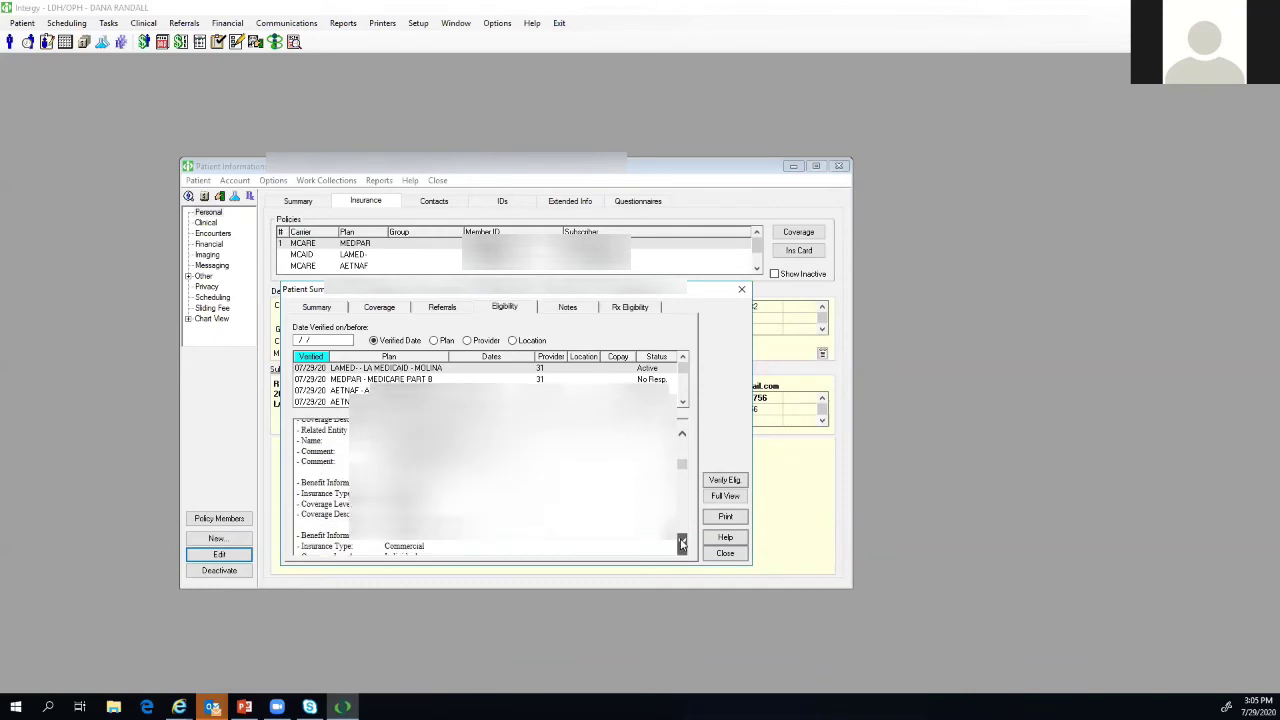
pyautogui.click(682, 543)
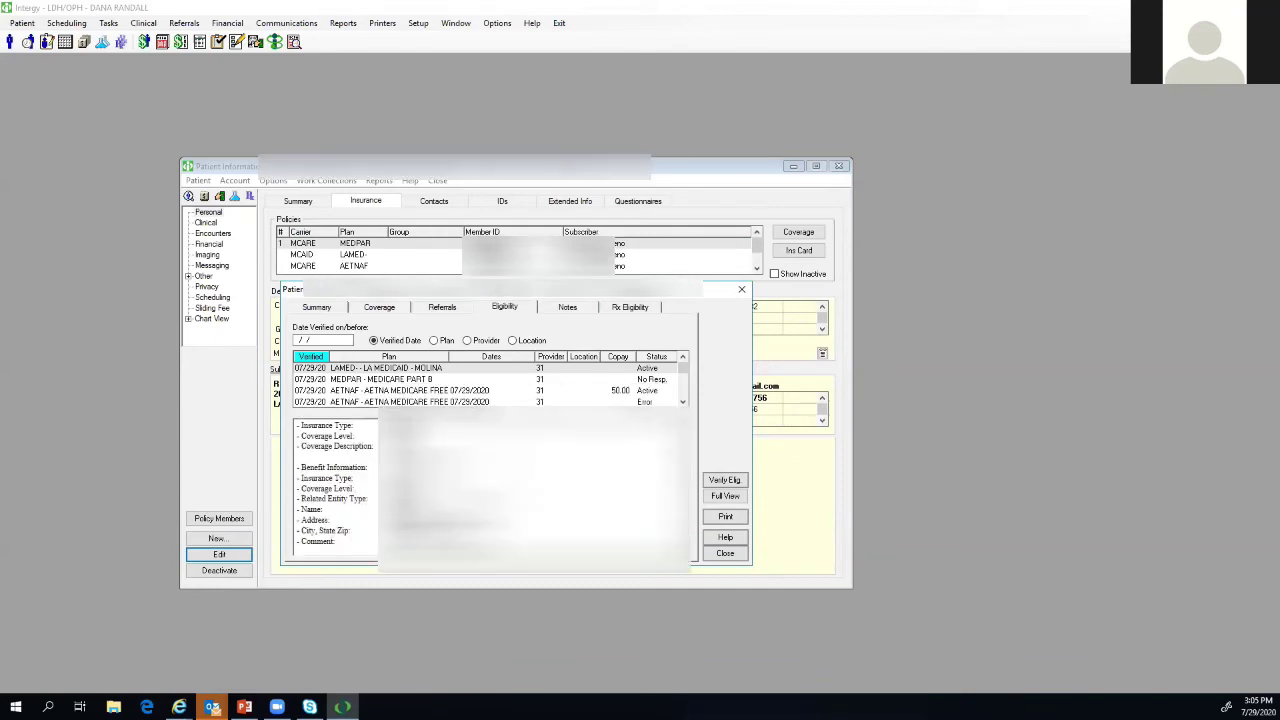
# Review the further LA Medicaid benefit entries, checking their coverage levels, coverage descriptions, plan network and comments
pyautogui.scroll(-3, 490, 490)
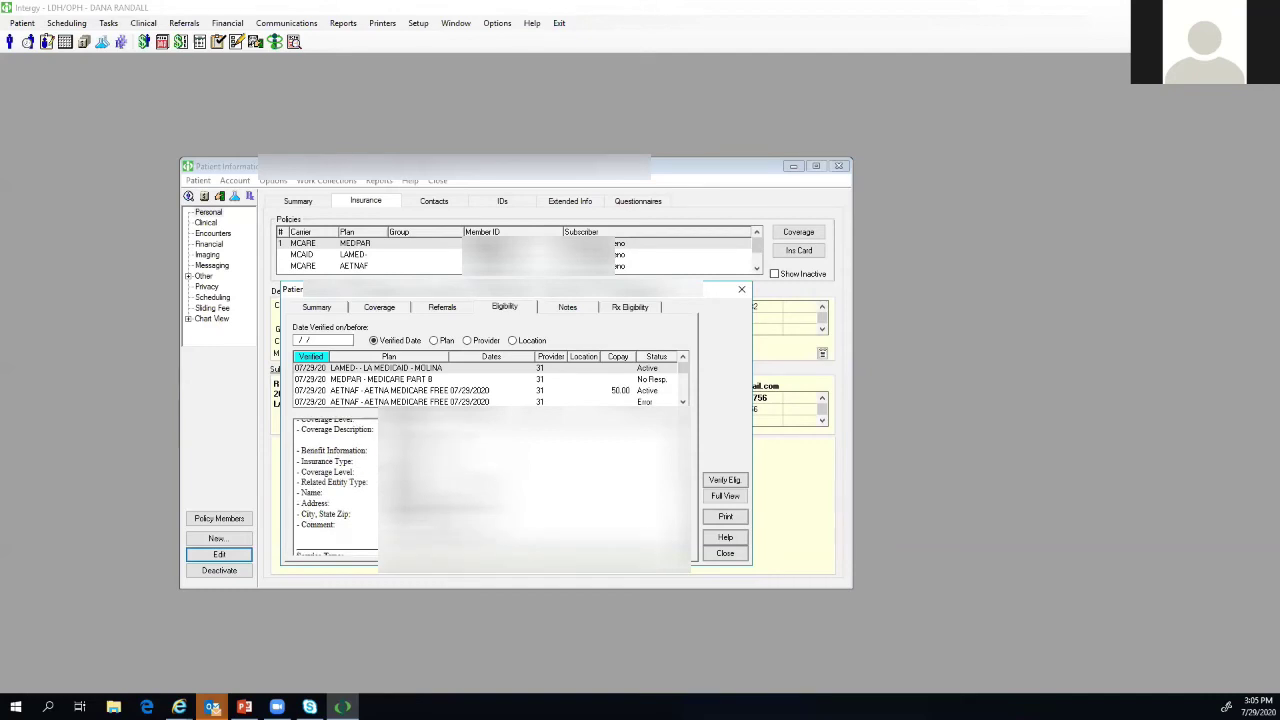
pyautogui.scroll(-5, 490, 490)
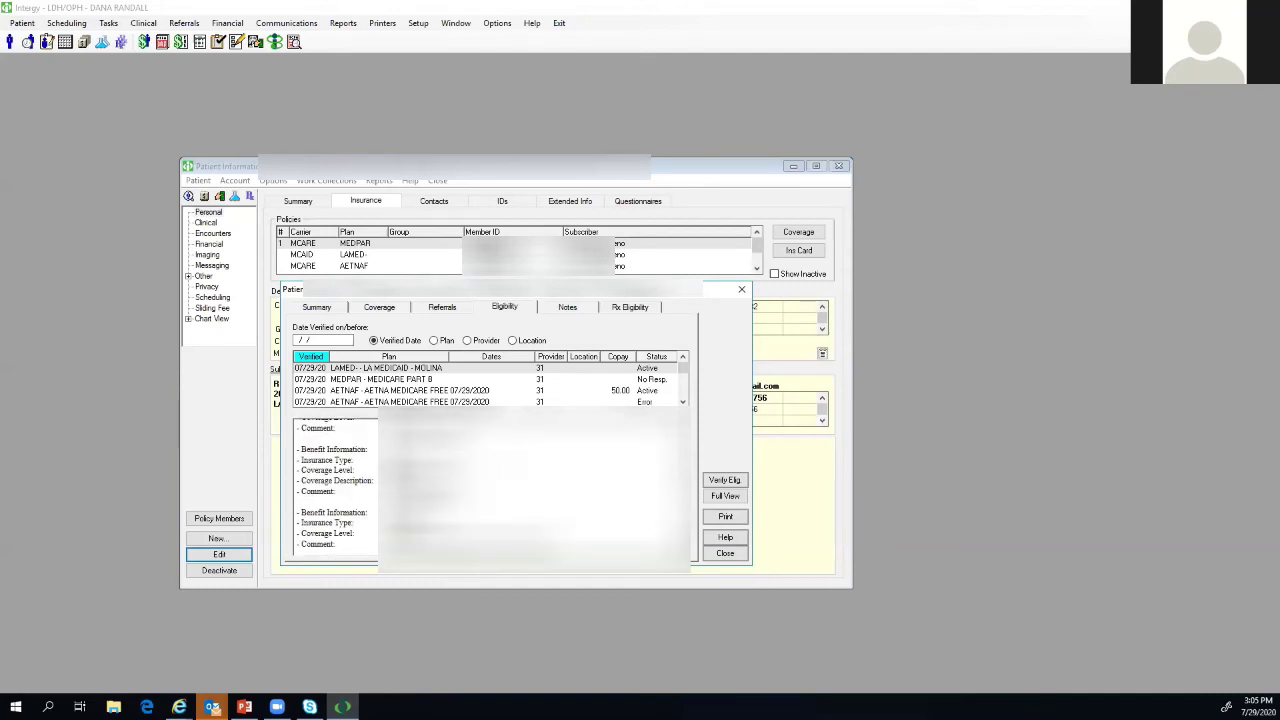
pyautogui.scroll(-3, 490, 490)
pyautogui.scroll(-2, 490, 490)
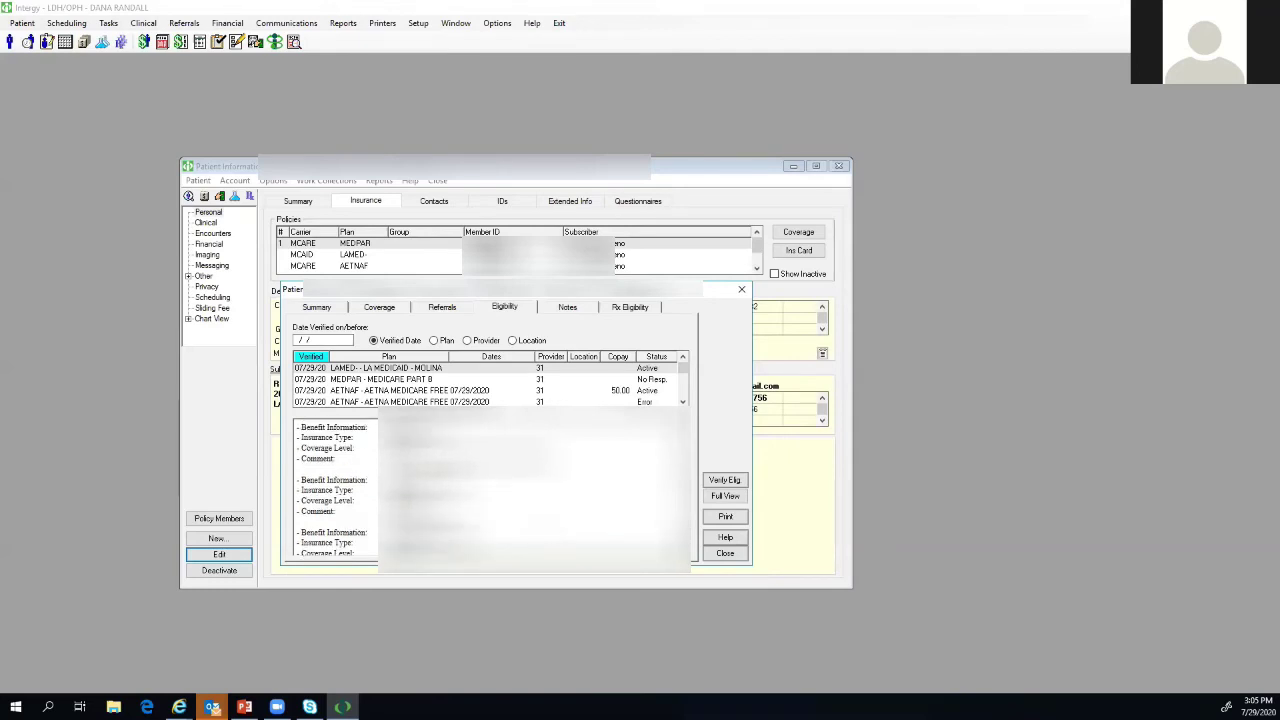
pyautogui.scroll(-1, 490, 490)
pyautogui.scroll(-4, 688, 444)
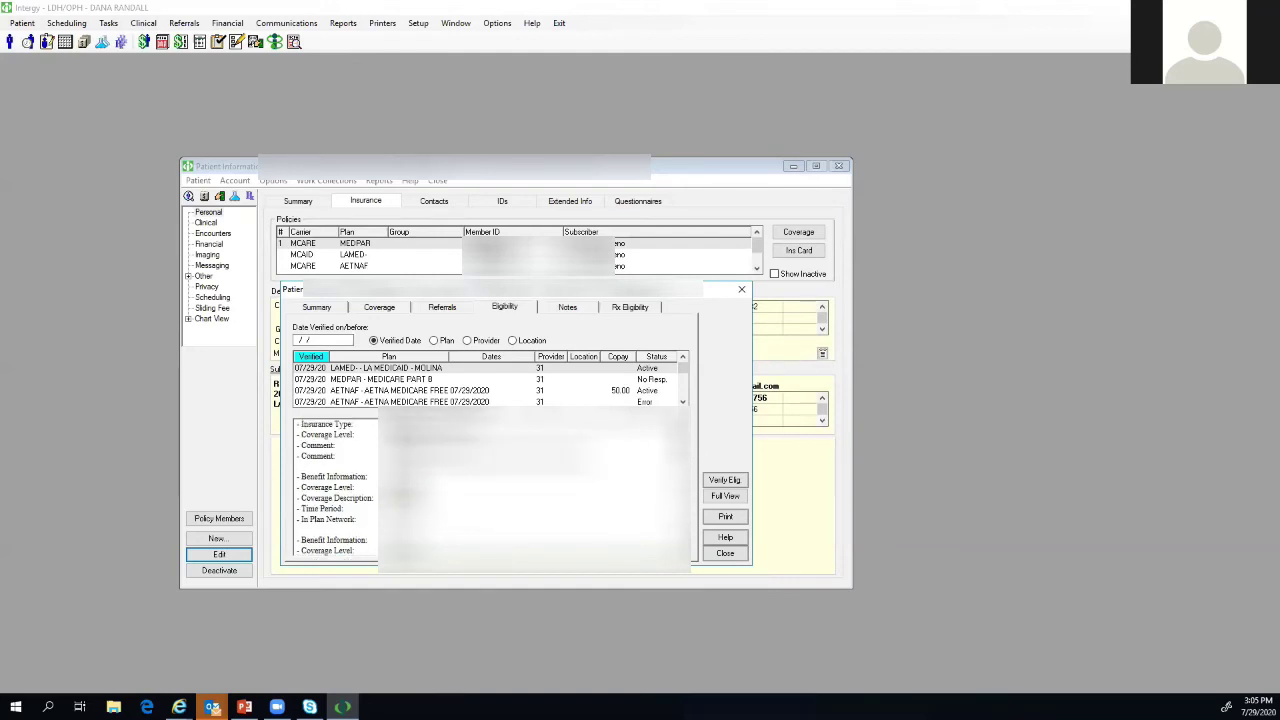
pyautogui.scroll(3, 490, 490)
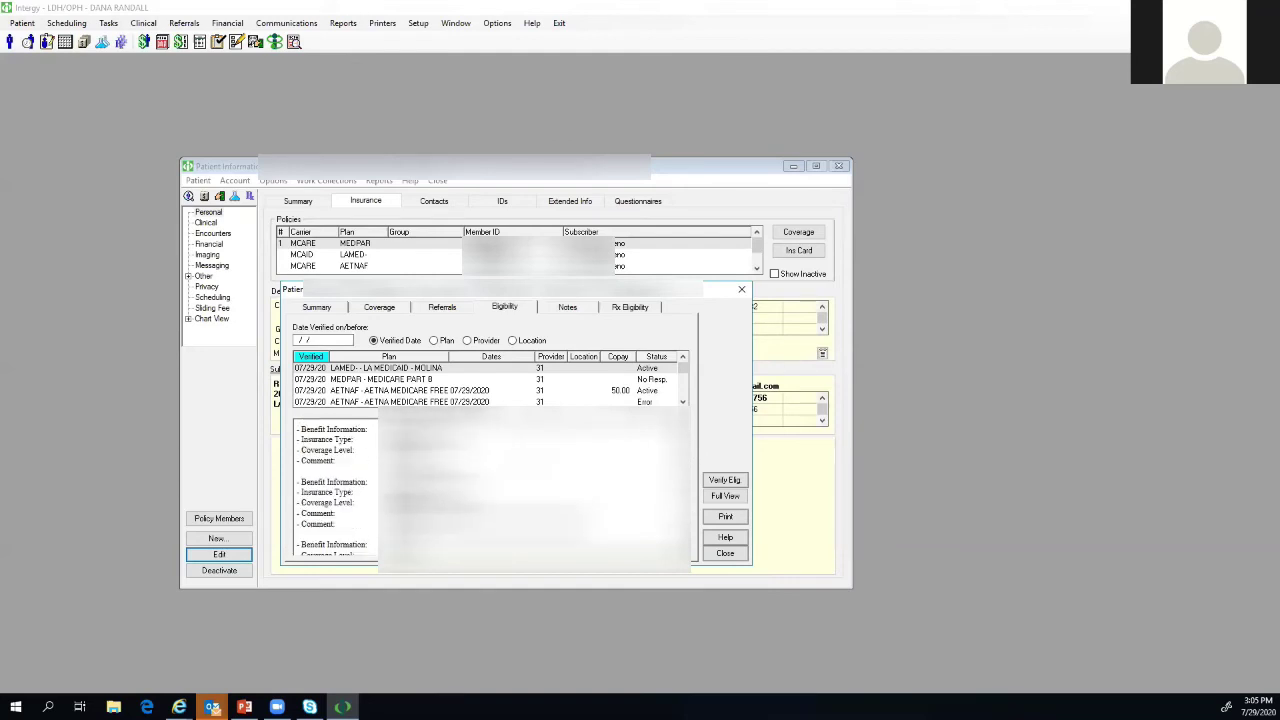
pyautogui.scroll(-3, 490, 490)
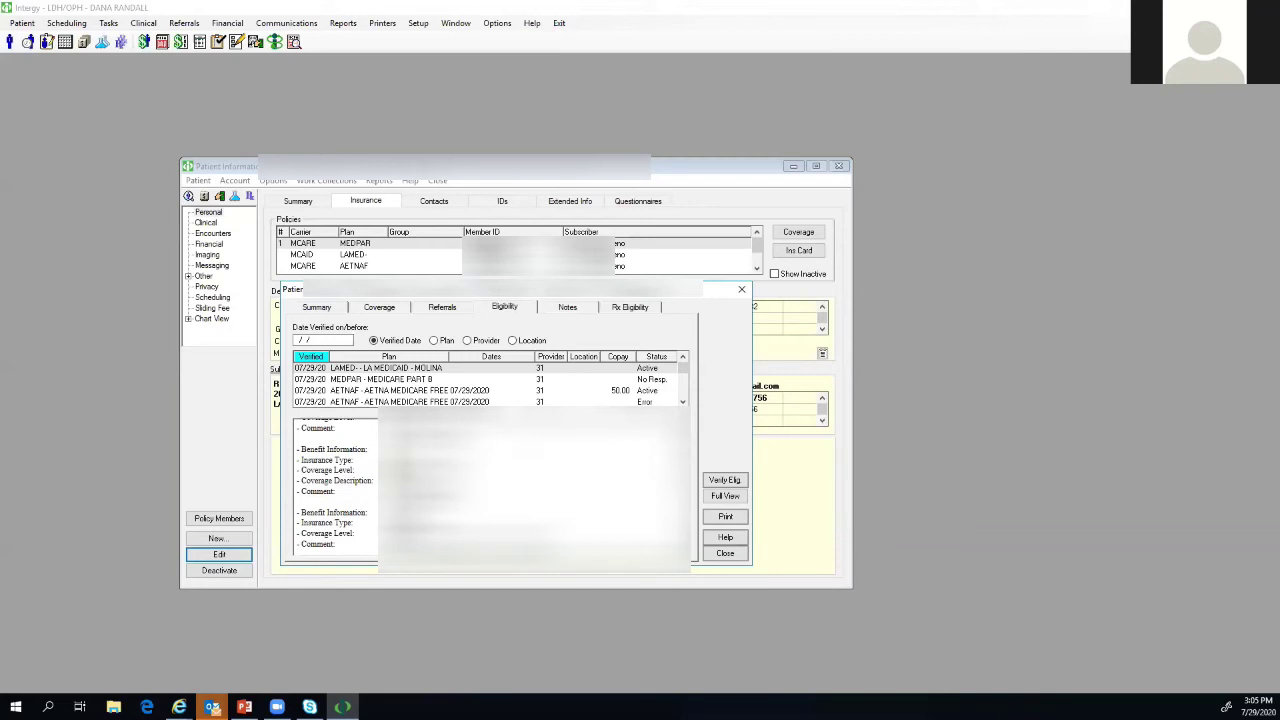
# Examine the related entity, name and comment lines in the LA Medicaid benefit entries, highlight the comment line, and close the eligibility window
pyautogui.scroll(-3, 493, 485)
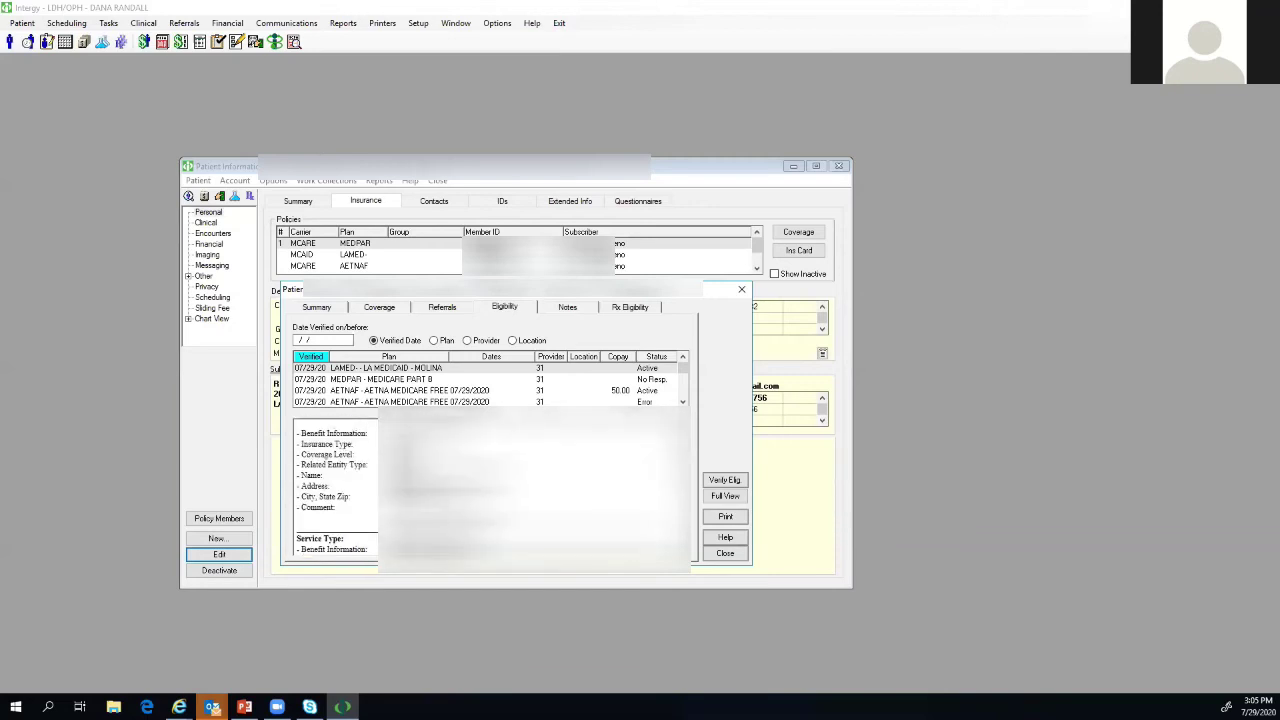
pyautogui.scroll(5, 681, 438)
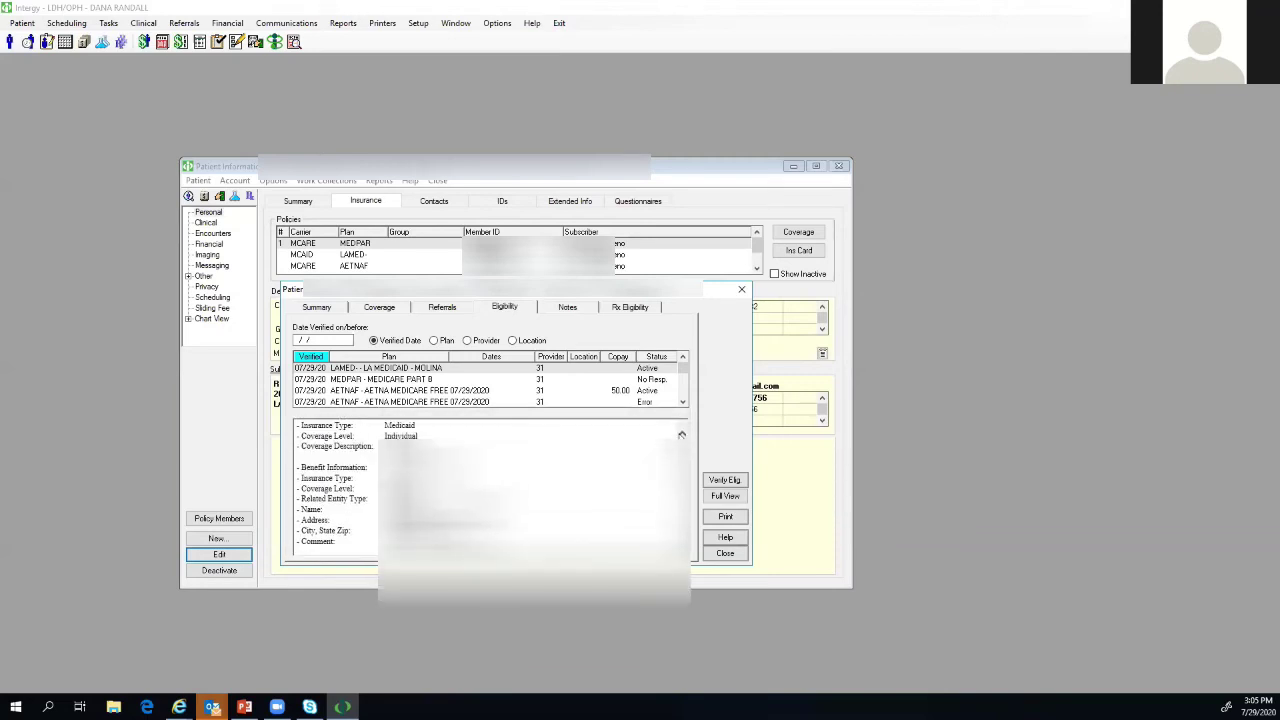
pyautogui.scroll(-3, 681, 438)
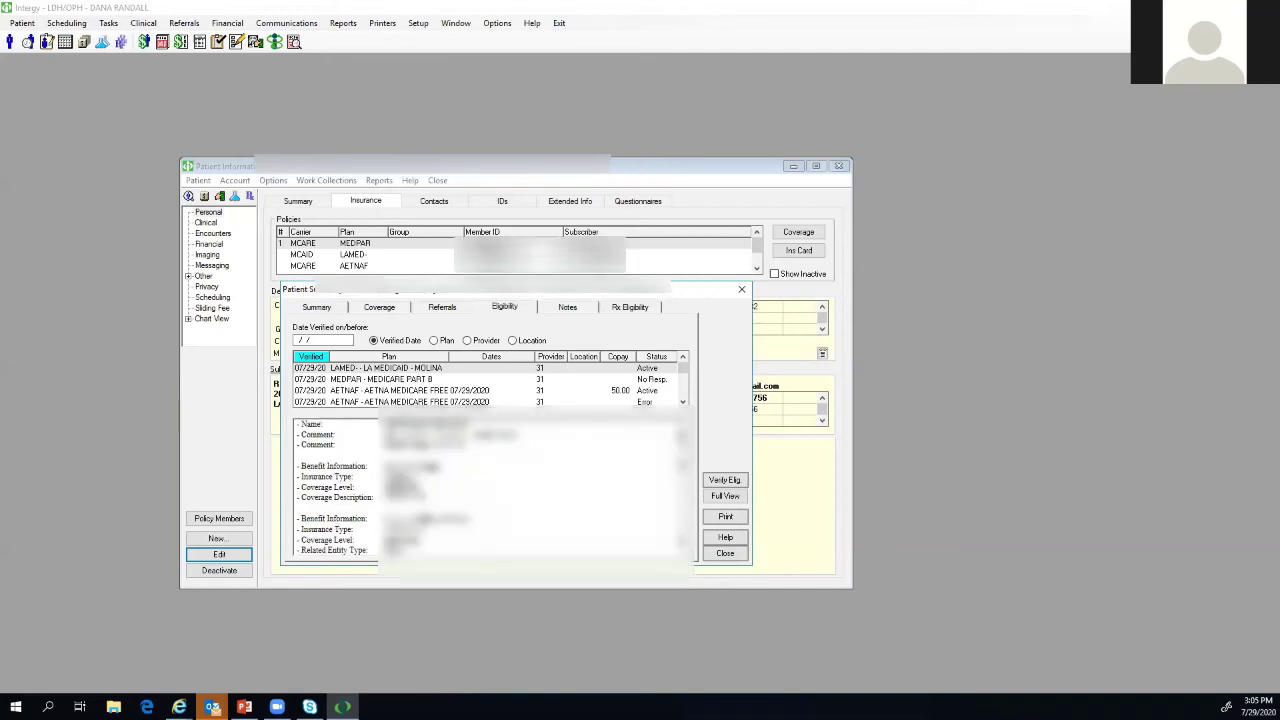
pyautogui.scroll(3, 681, 438)
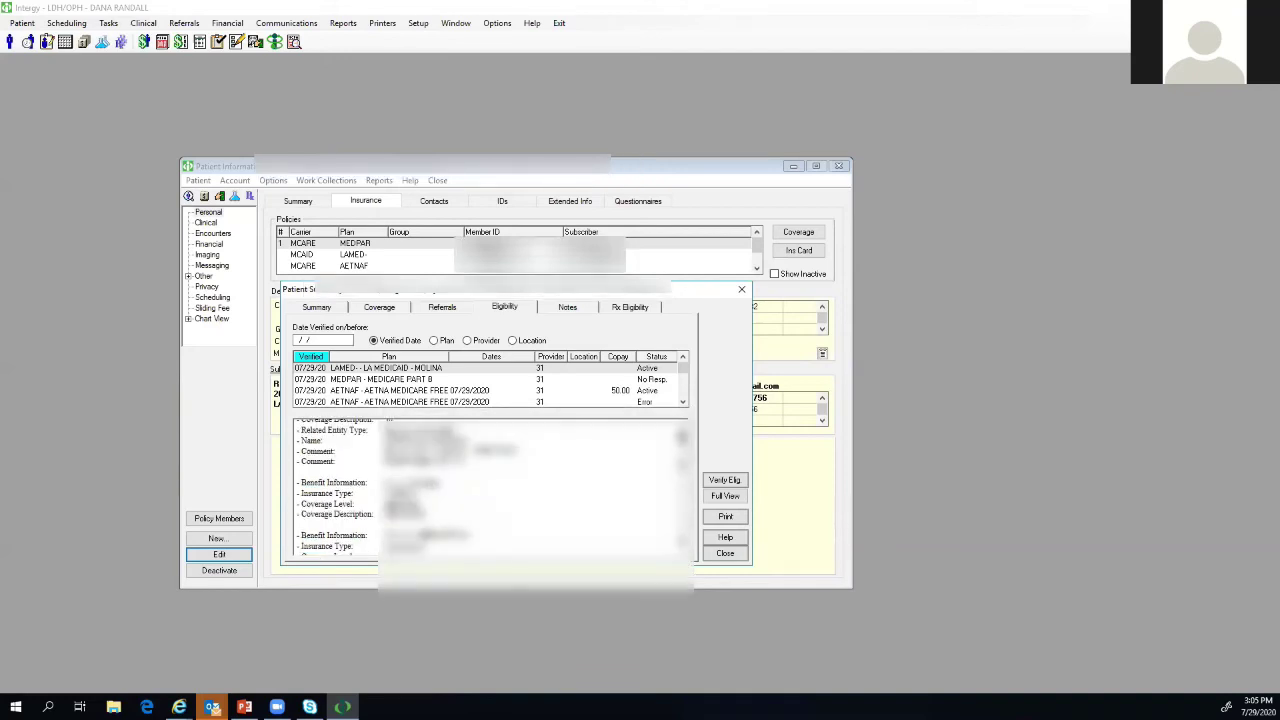
pyautogui.moveTo(515, 468); pyautogui.dragTo(301, 468)
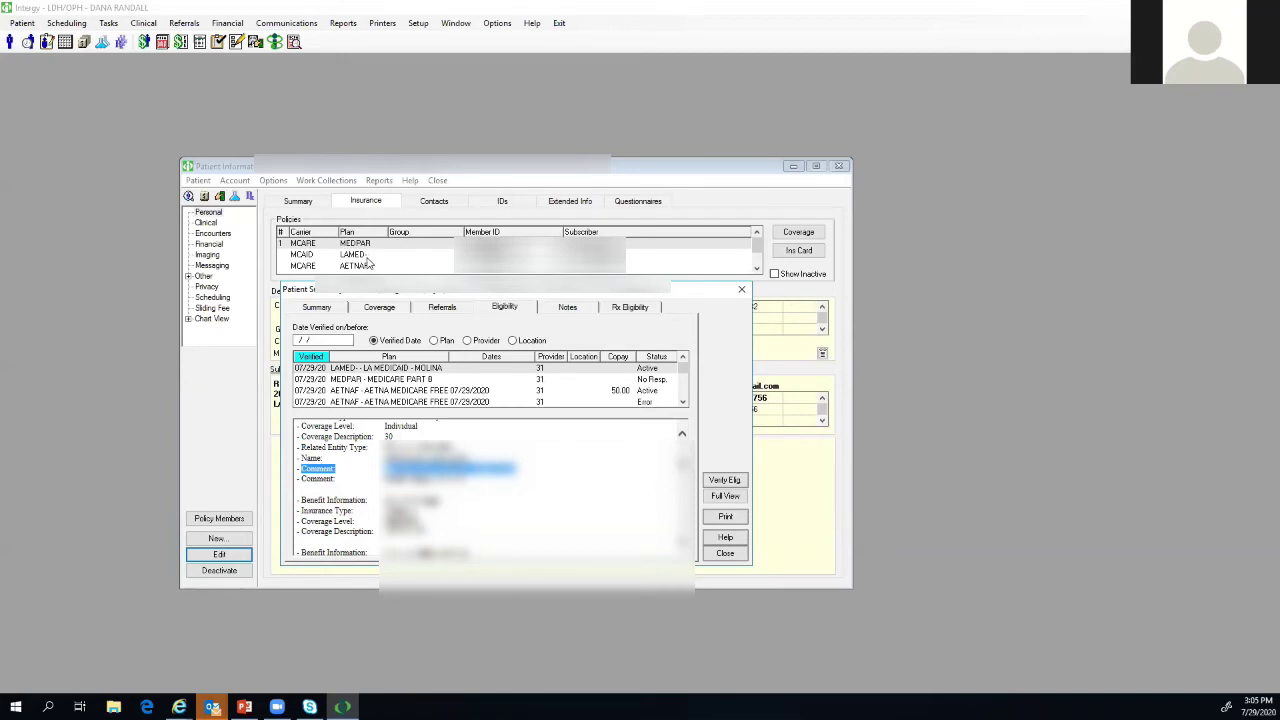
pyautogui.click(741, 291)
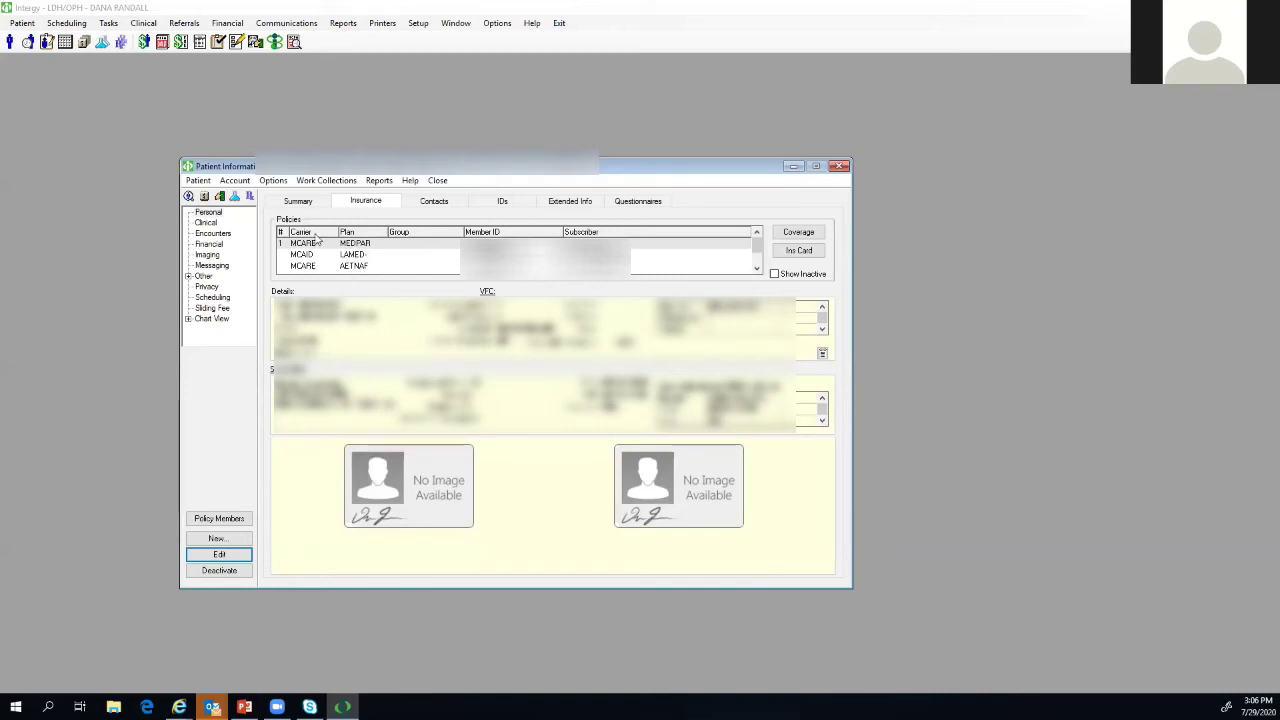
# Reopen the patient's eligibility and examine the LA Medicaid - Molina response from its benefit tables down through the service type entries
pyautogui.click(200, 181)
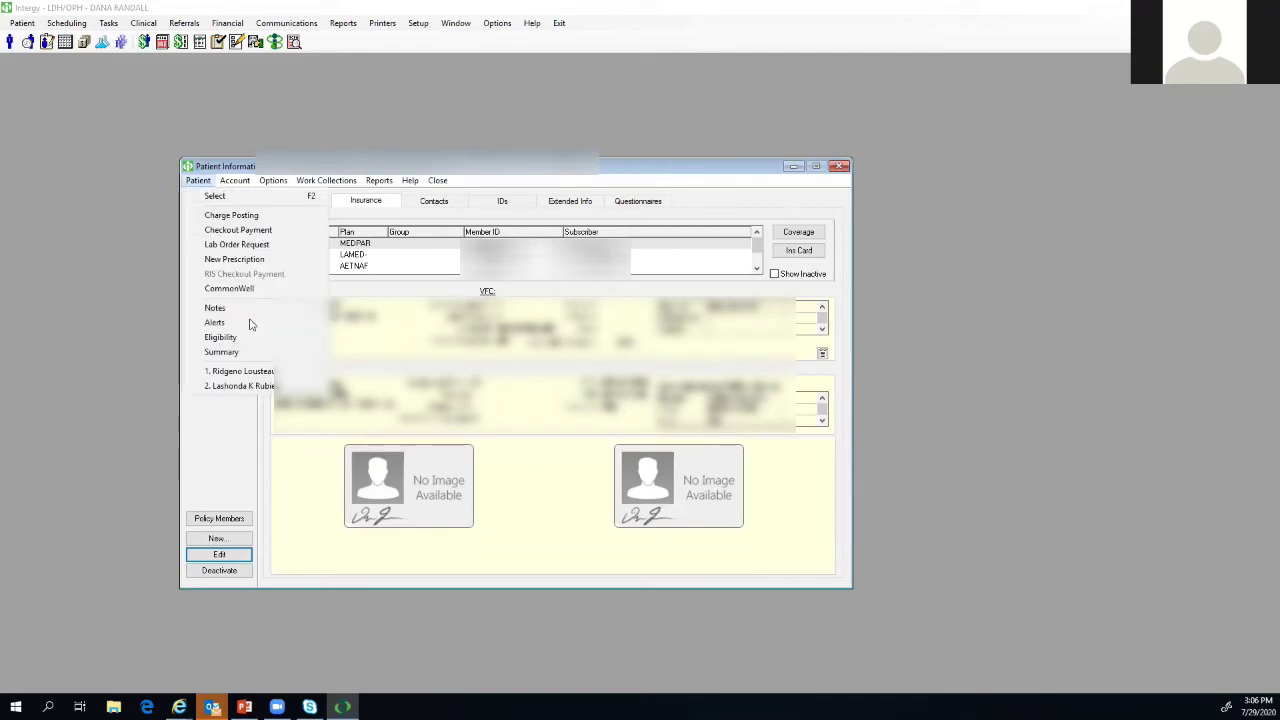
pyautogui.click(245, 320)
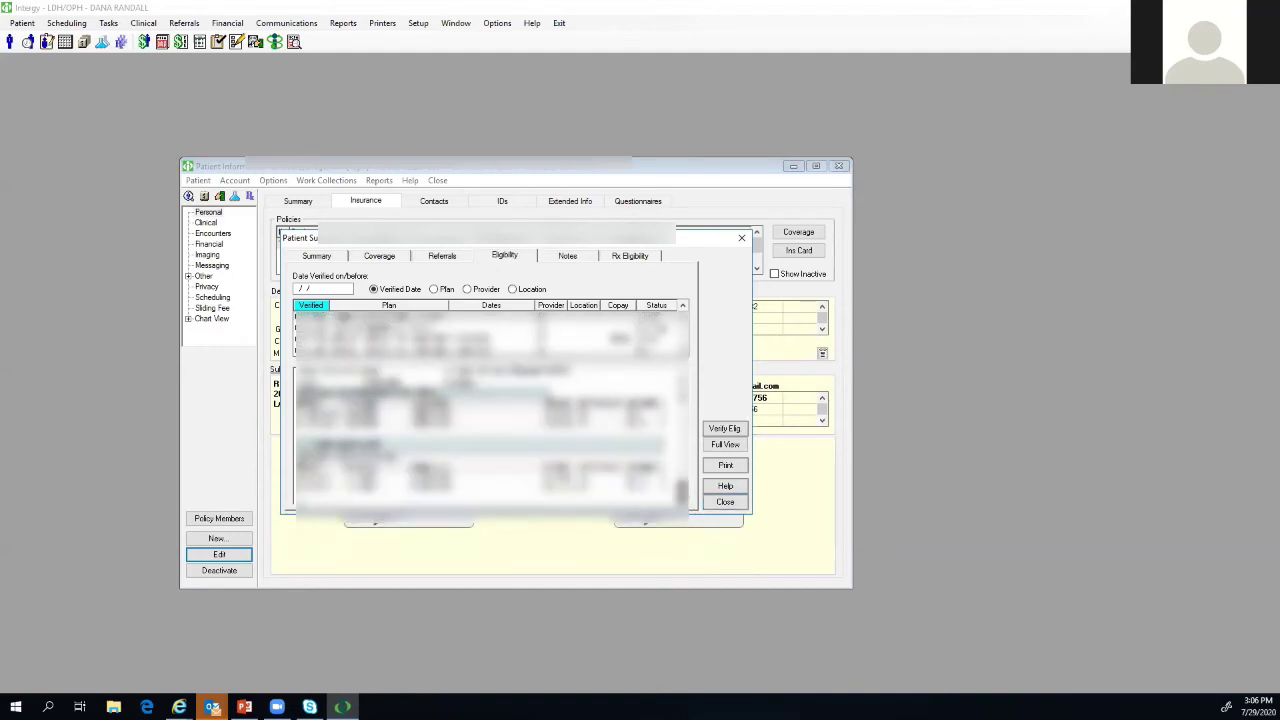
pyautogui.scroll(5, 490, 437)
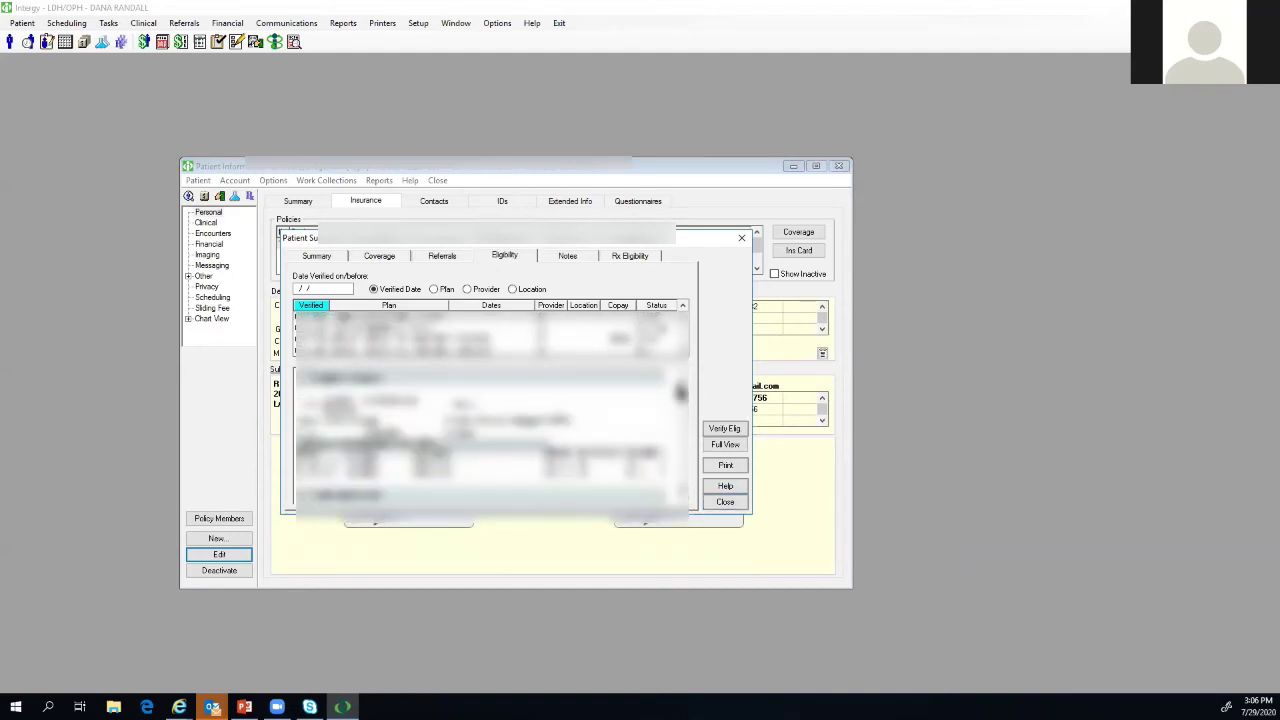
pyautogui.scroll(-3, 688, 410)
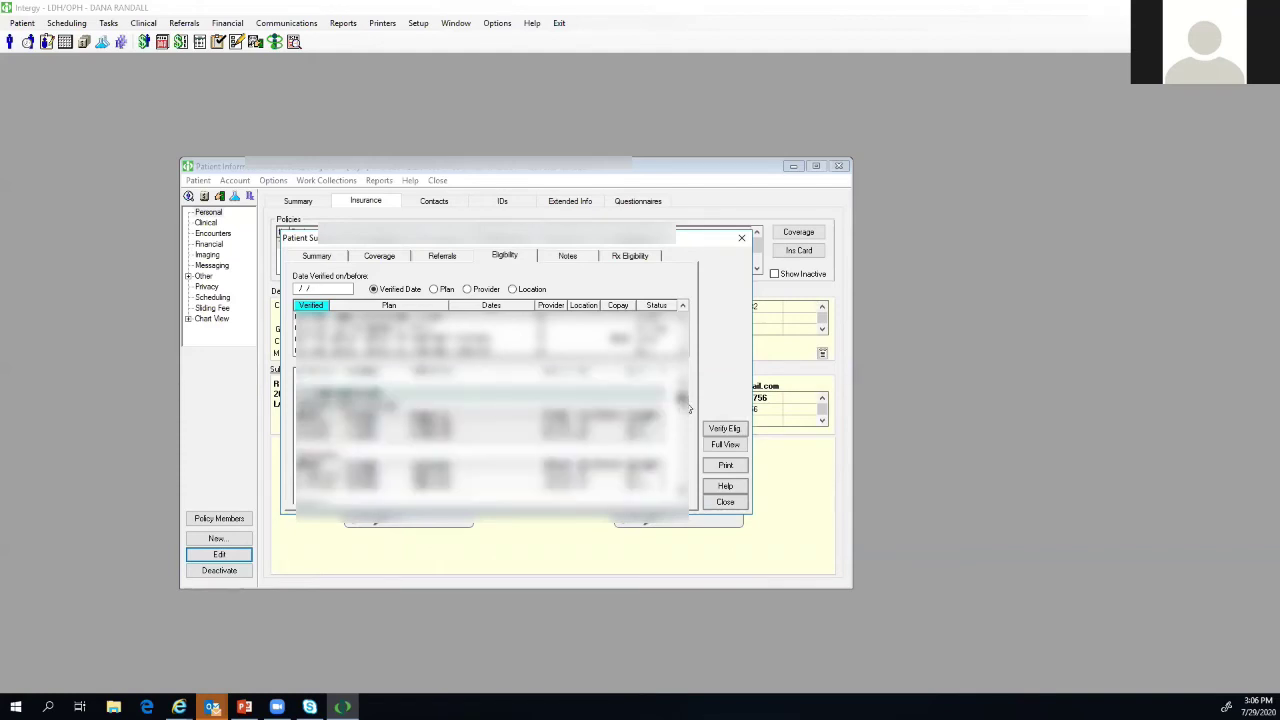
pyautogui.scroll(-2, 688, 420)
pyautogui.moveTo(688, 421); pyautogui.dragTo(689, 433)
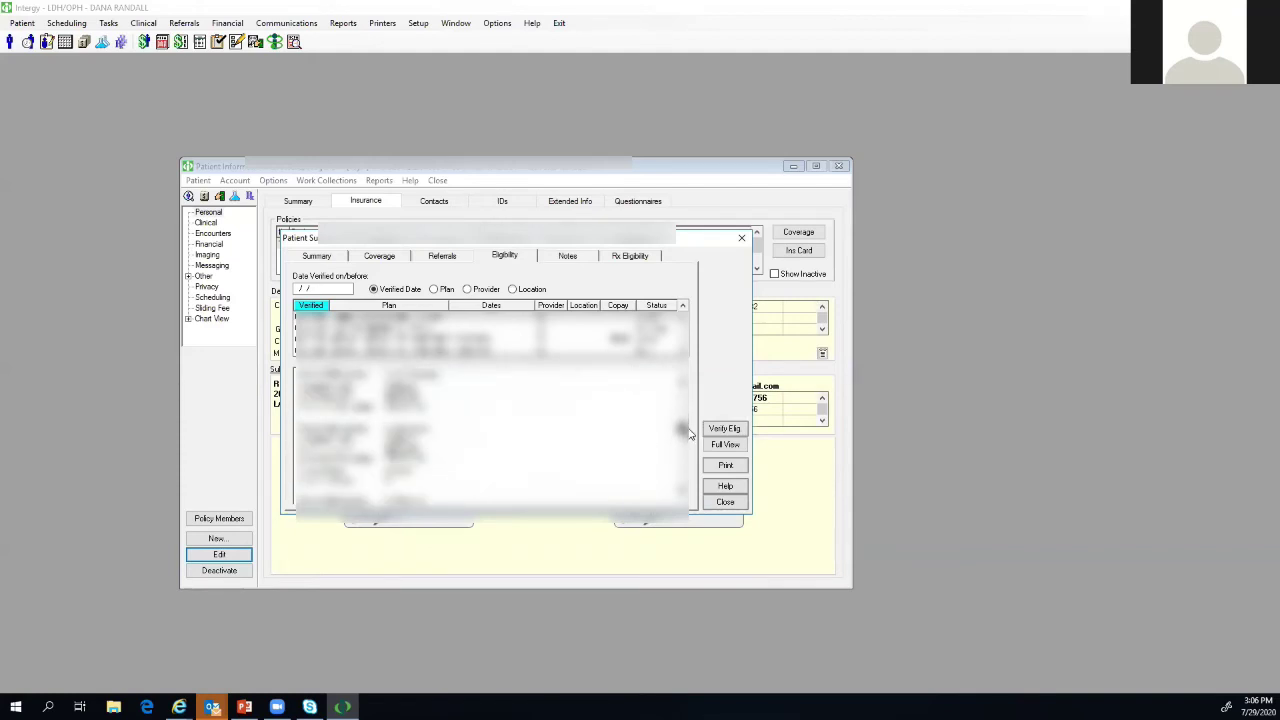
pyautogui.scroll(-1, 541, 445)
pyautogui.scroll(-2, 541, 445)
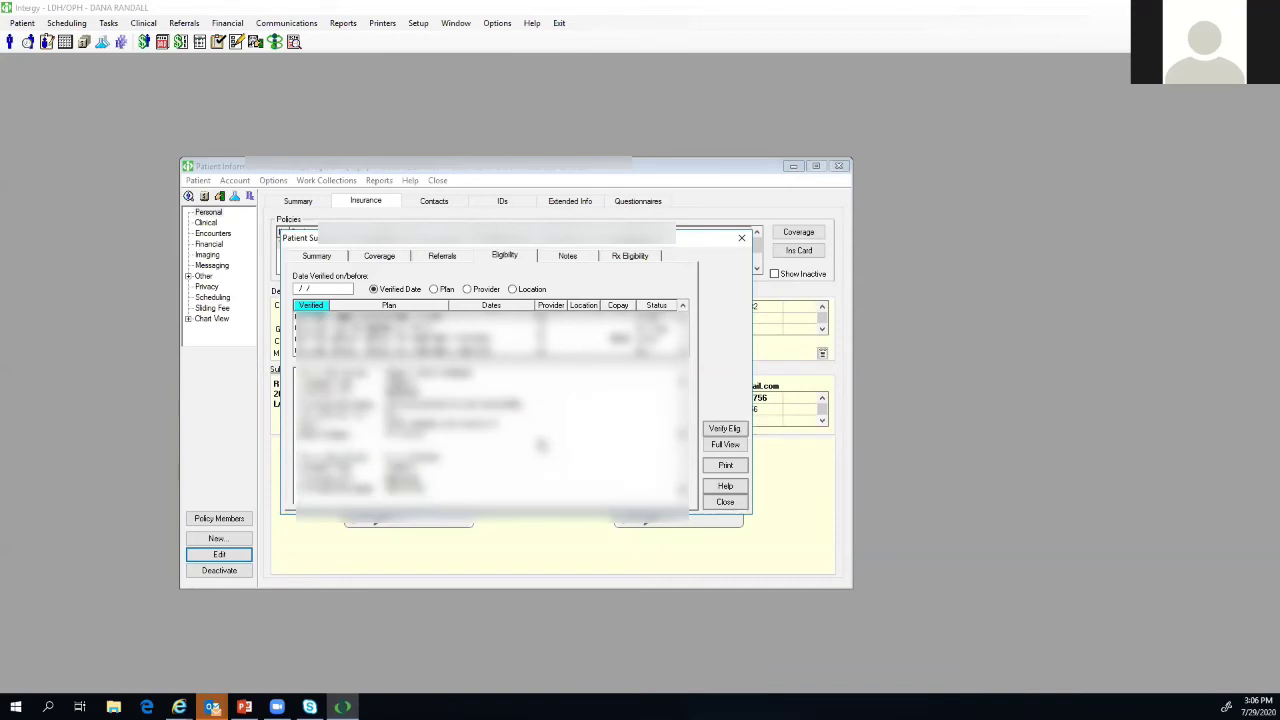
pyautogui.scroll(-2, 541, 445)
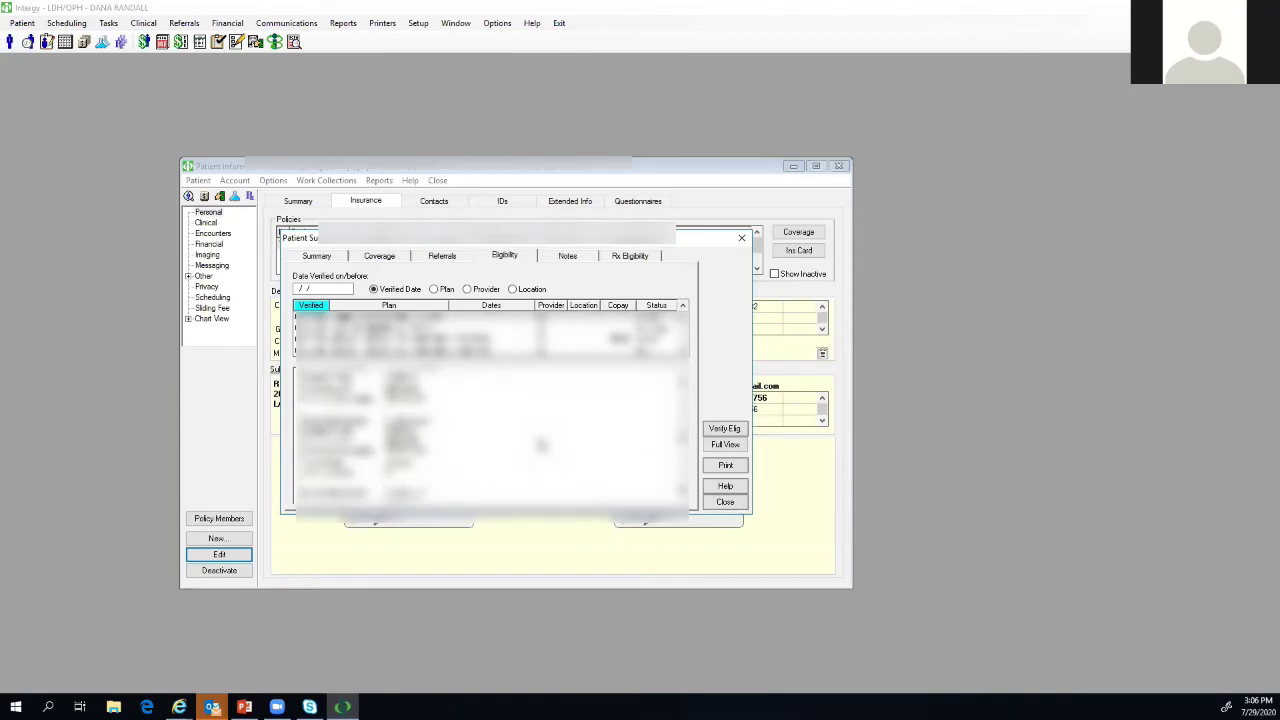
pyautogui.scroll(-3, 541, 445)
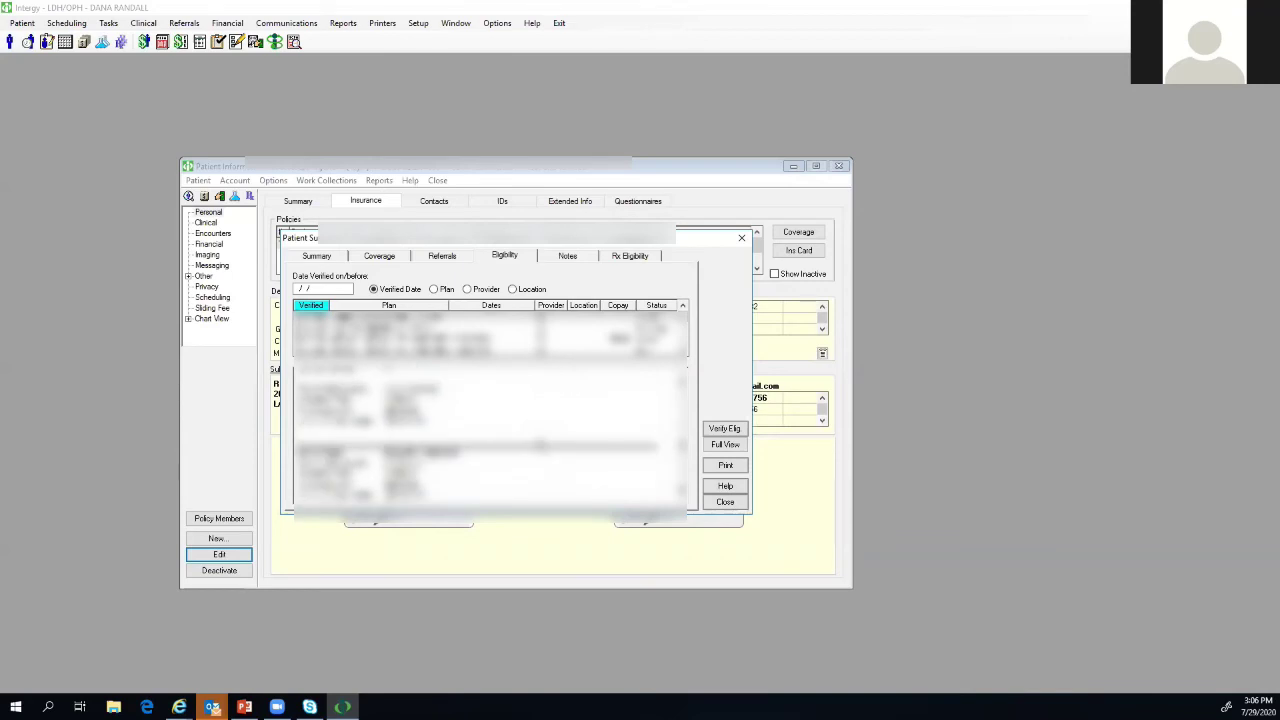
pyautogui.scroll(-3, 541, 448)
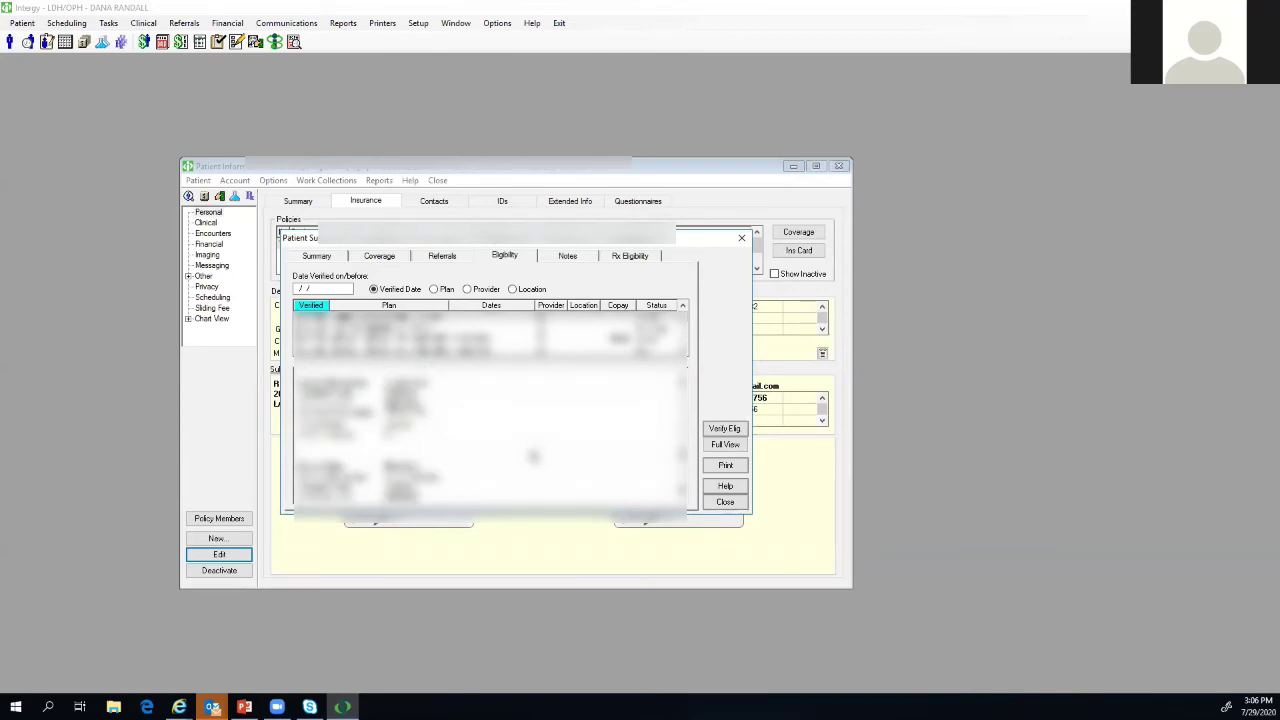
pyautogui.scroll(-1, 533, 457)
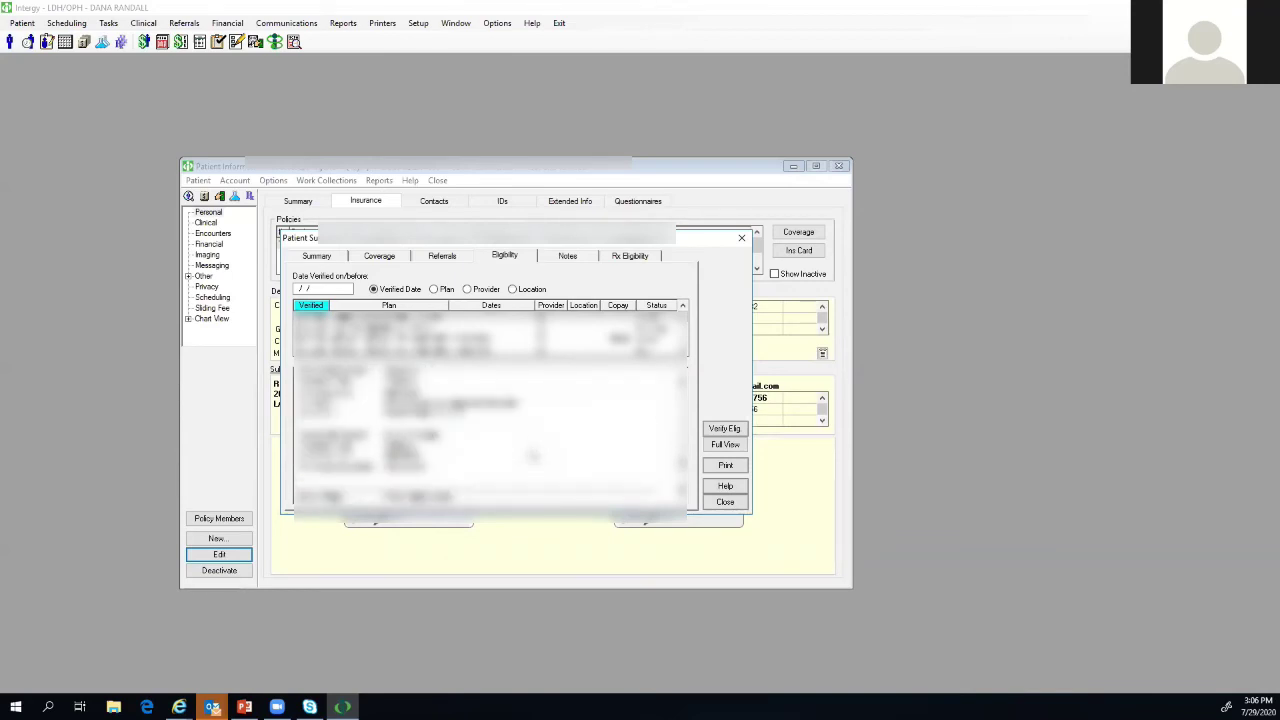
pyautogui.scroll(-3, 533, 457)
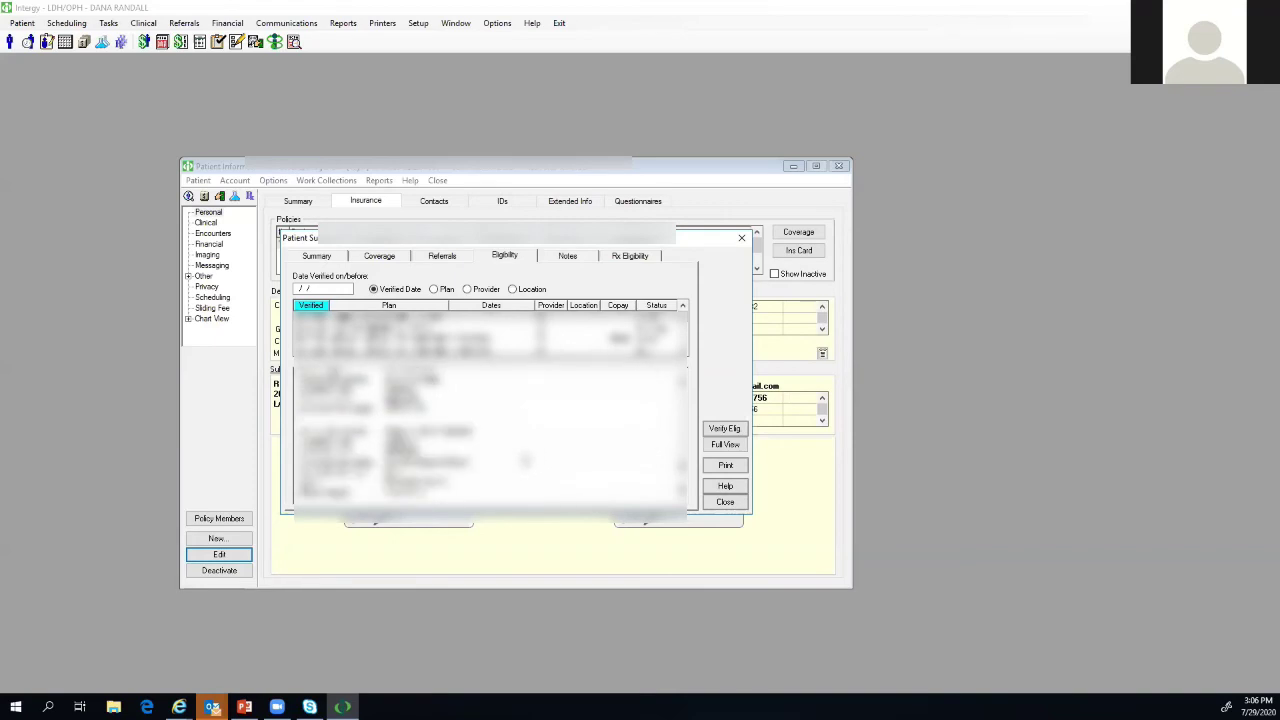
# Highlight the service type entry listing the related entity and its name in the LA Medicaid response, and close the eligibility window
pyautogui.moveTo(390, 487); pyautogui.dragTo(445, 470)
pyautogui.click(424, 474)
pyautogui.scroll(1, 426, 475)
pyautogui.scroll(-1, 410, 480)
pyautogui.moveTo(410, 480)
pyautogui.mouseDown()
pyautogui.moveTo(410, 505)
pyautogui.moveTo(410, 494)
pyautogui.mouseUp()
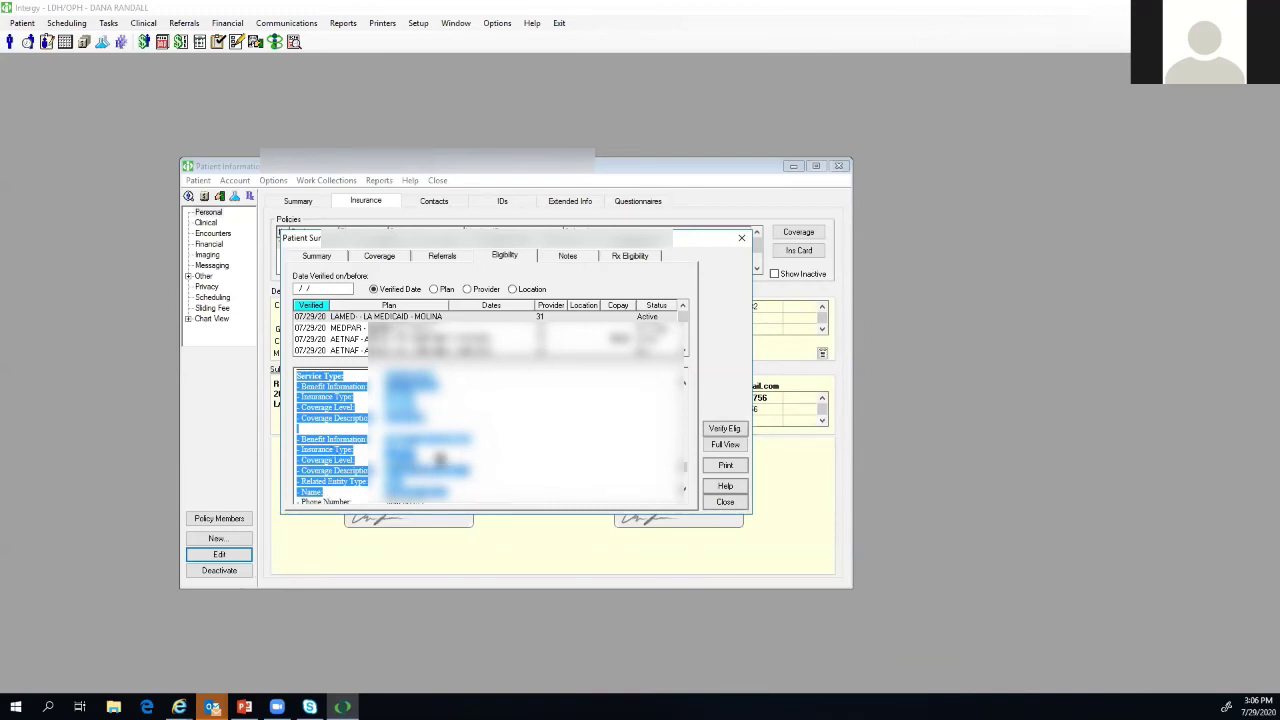
pyautogui.click(741, 240)
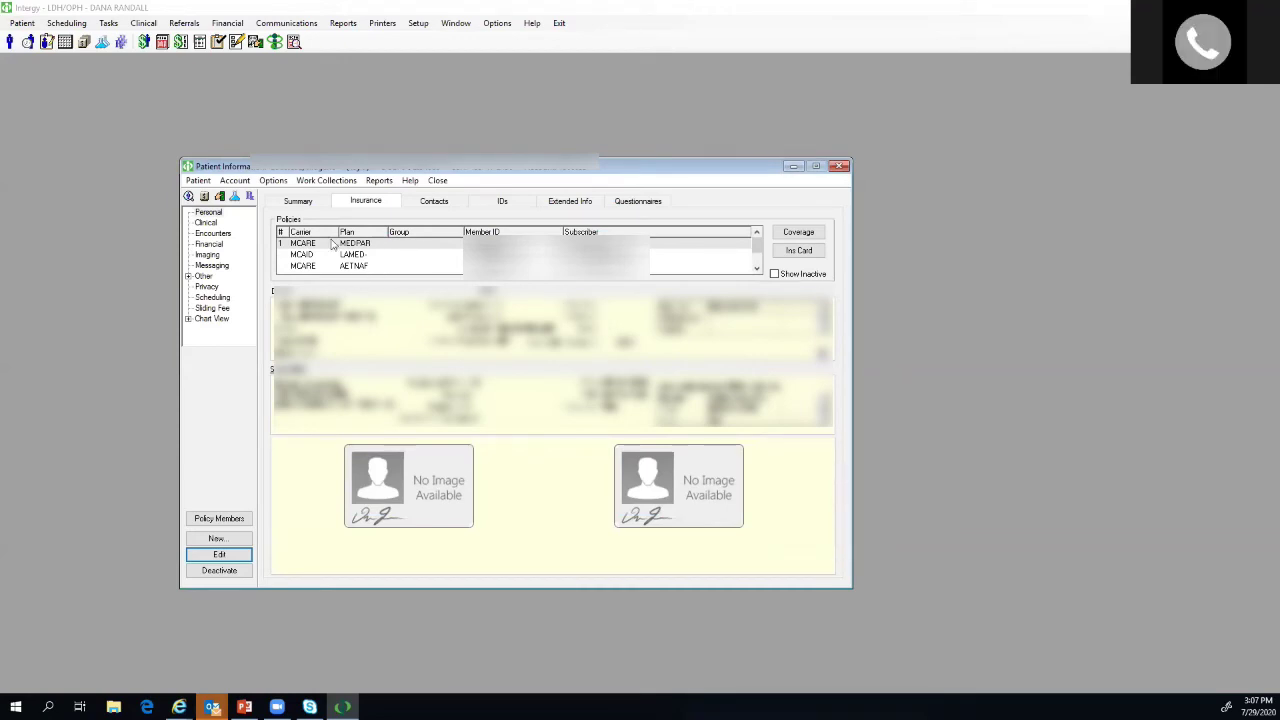
# Remove MEDPAR from the patient's default coverage order and add the AETNAF Medicare plan as the first coverage
pyautogui.click(798, 232)
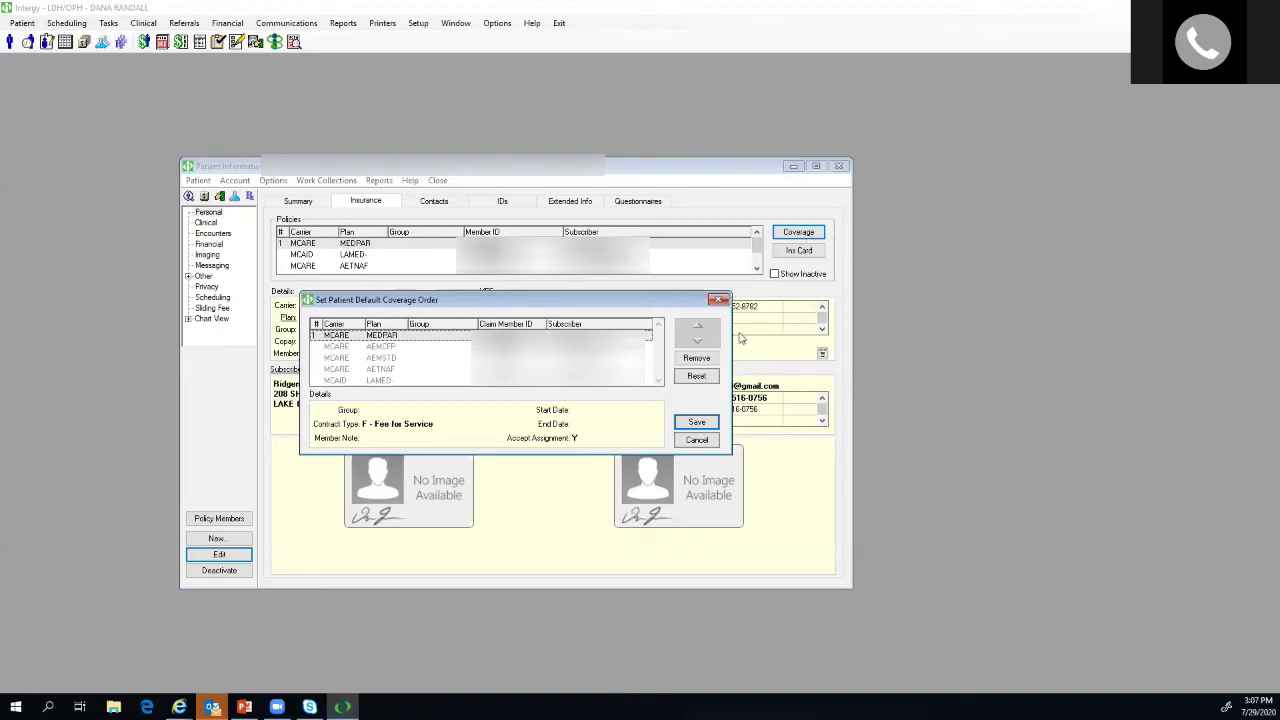
pyautogui.click(706, 377)
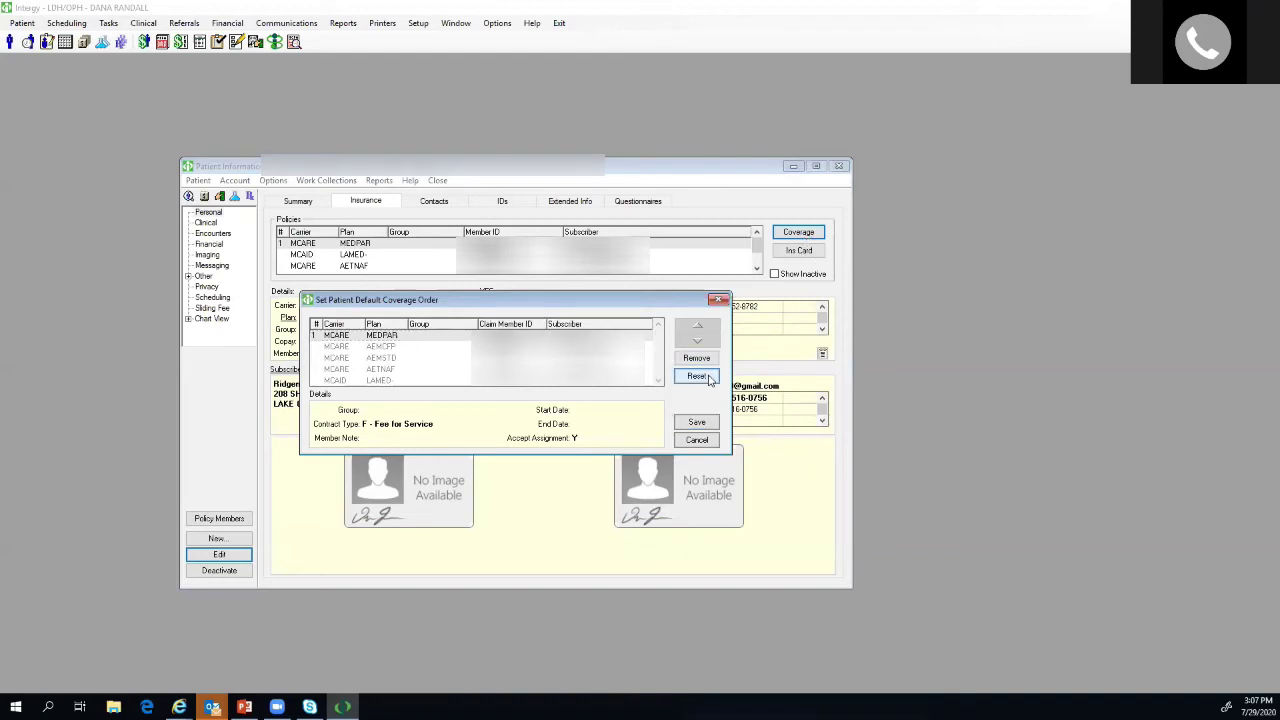
pyautogui.click(697, 359)
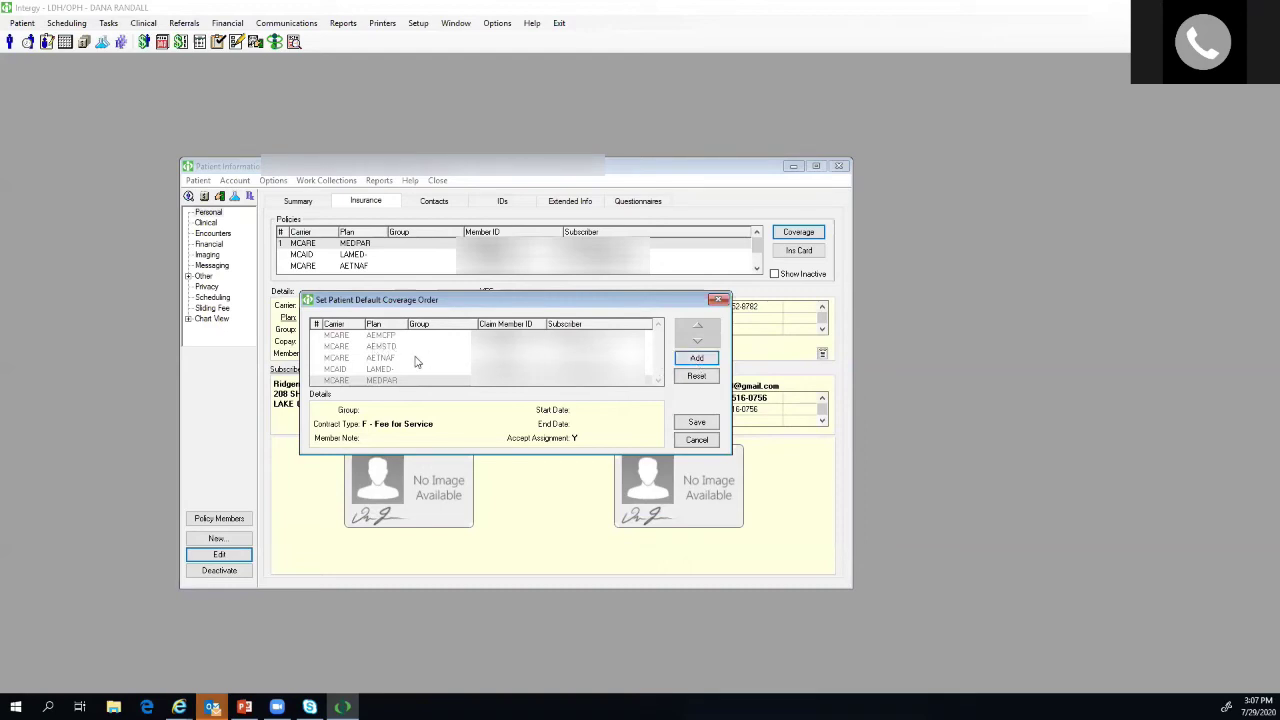
pyautogui.click(384, 358)
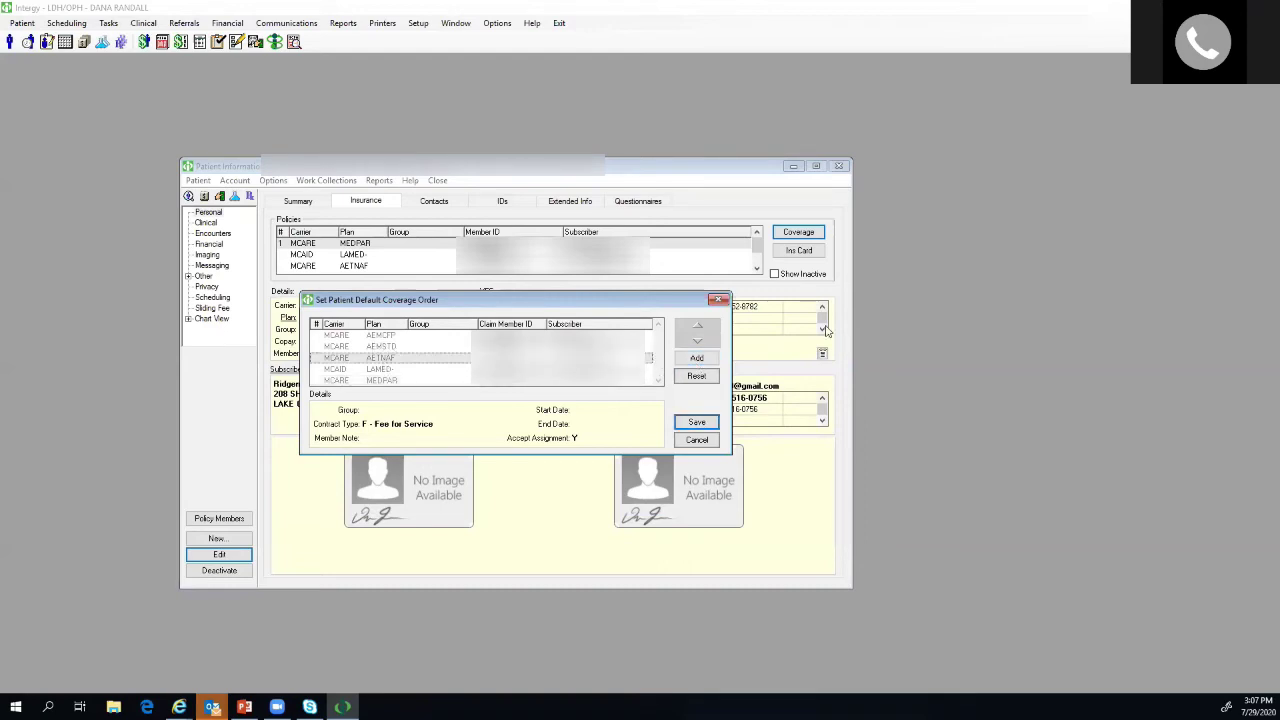
pyautogui.click(697, 358)
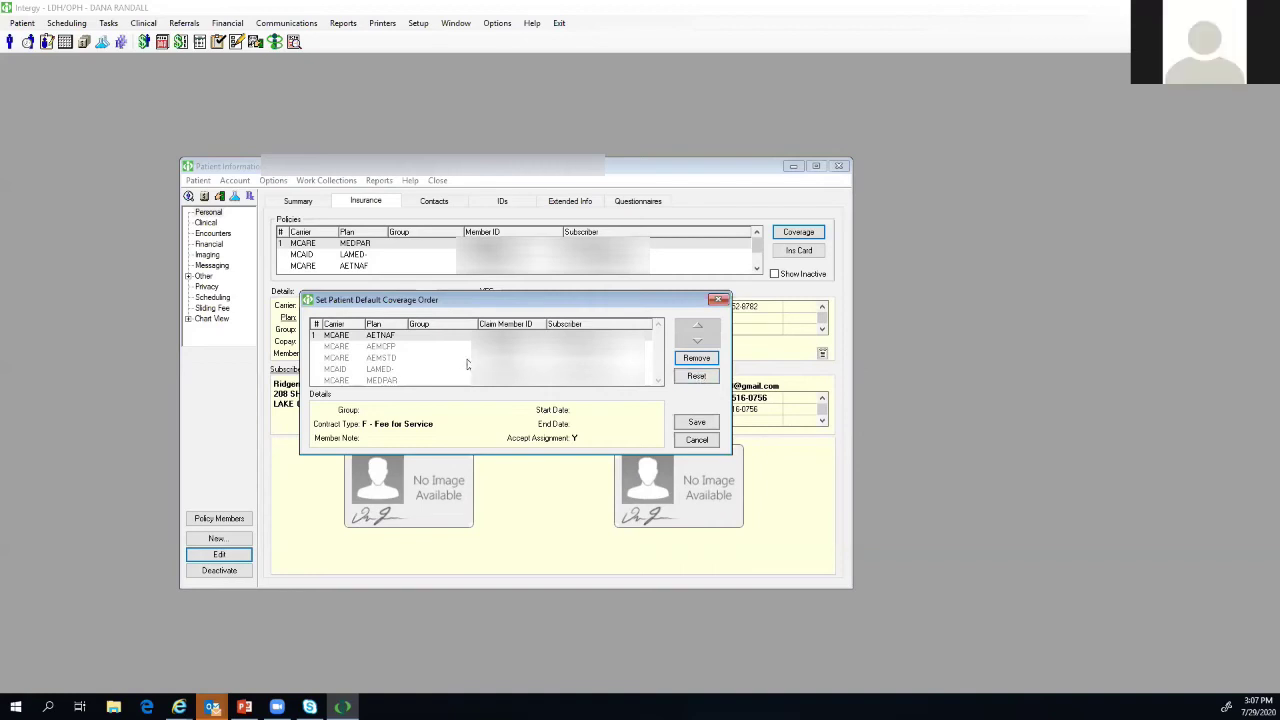
# Add the LAMED Medicaid plan as the second coverage and save the default coverage order
pyautogui.click(382, 371)
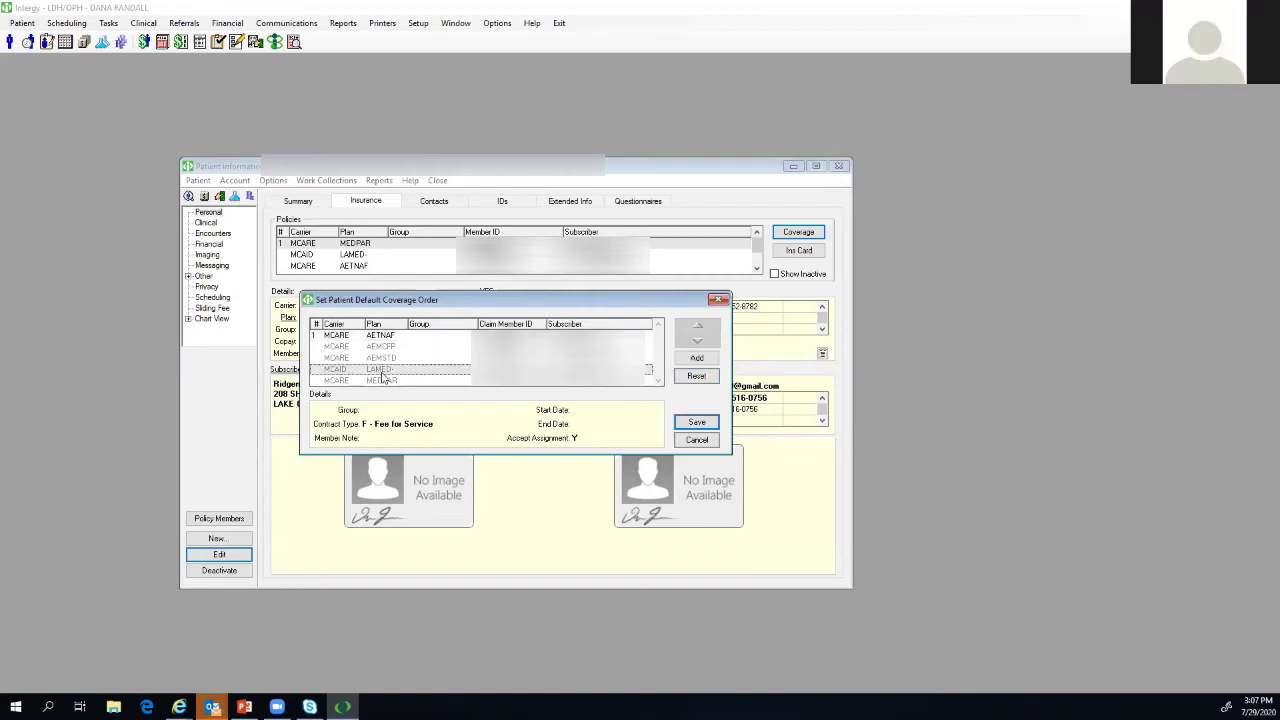
pyautogui.click(700, 359)
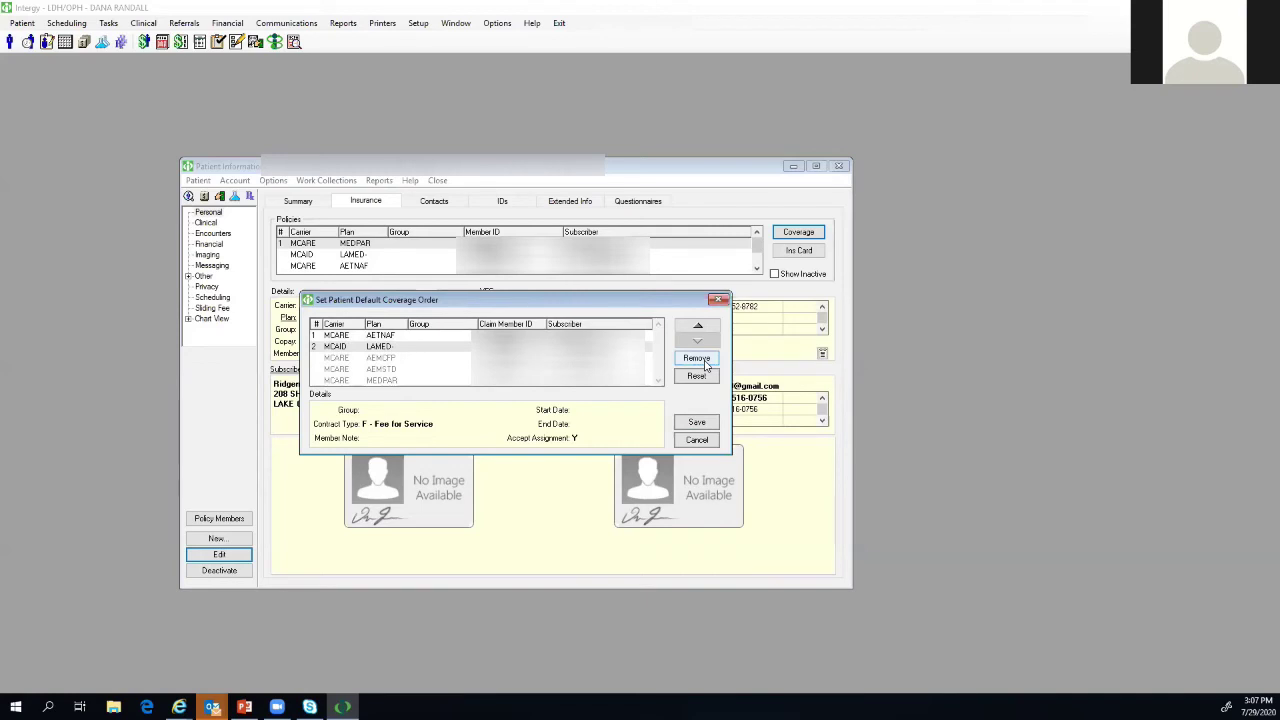
pyautogui.click(703, 362)
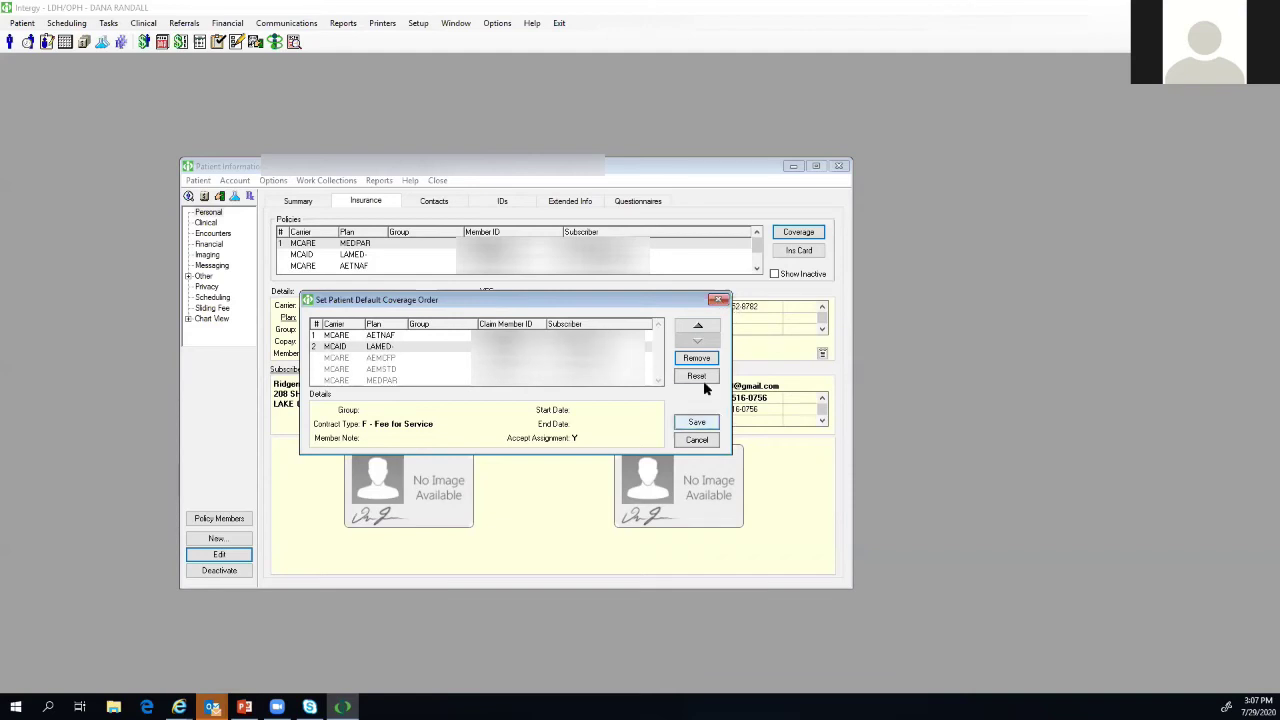
pyautogui.click(698, 423)
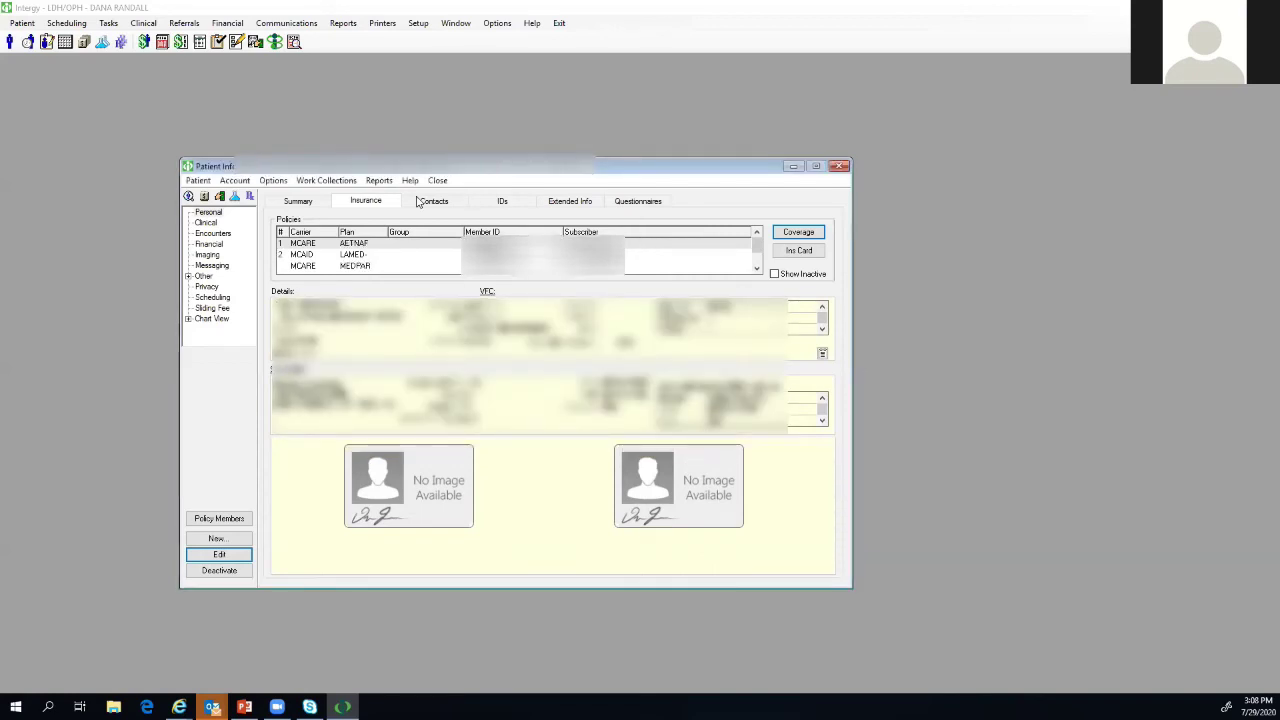
# Open the AETNAF policy for editing, review its plan code and member ID fields, and close it without changes
pyautogui.click(335, 247)
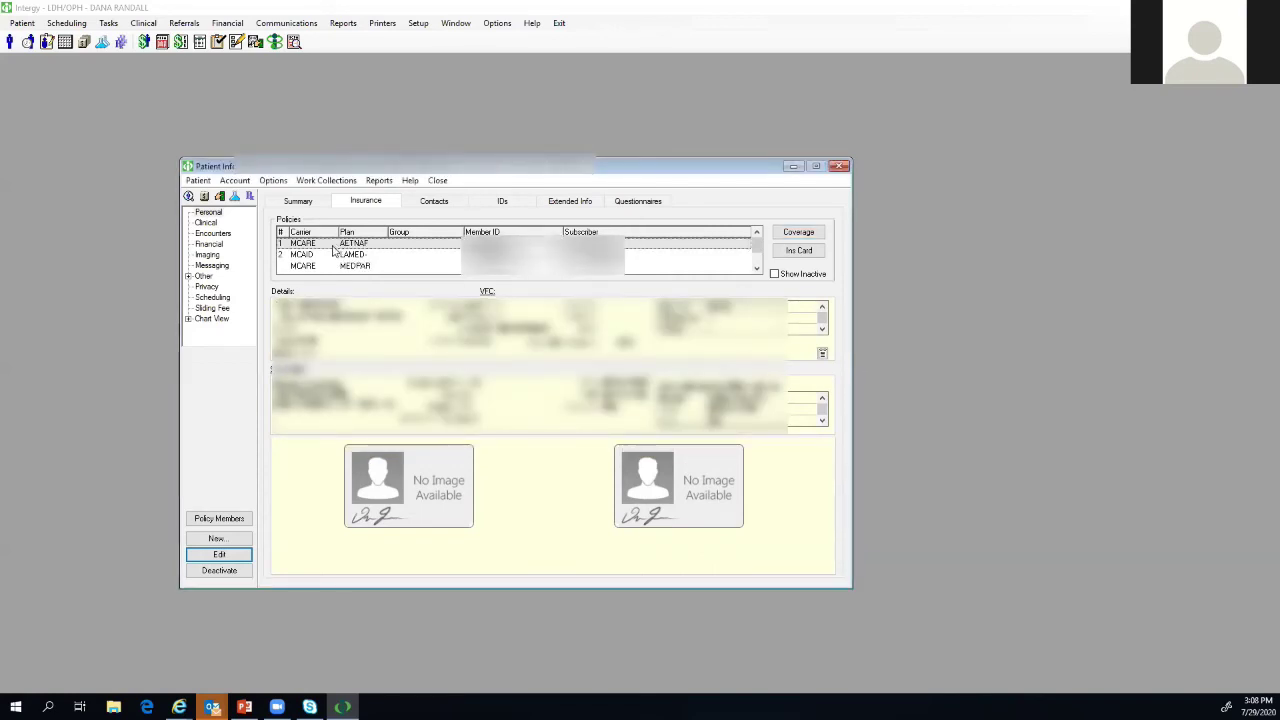
pyautogui.click(219, 555)
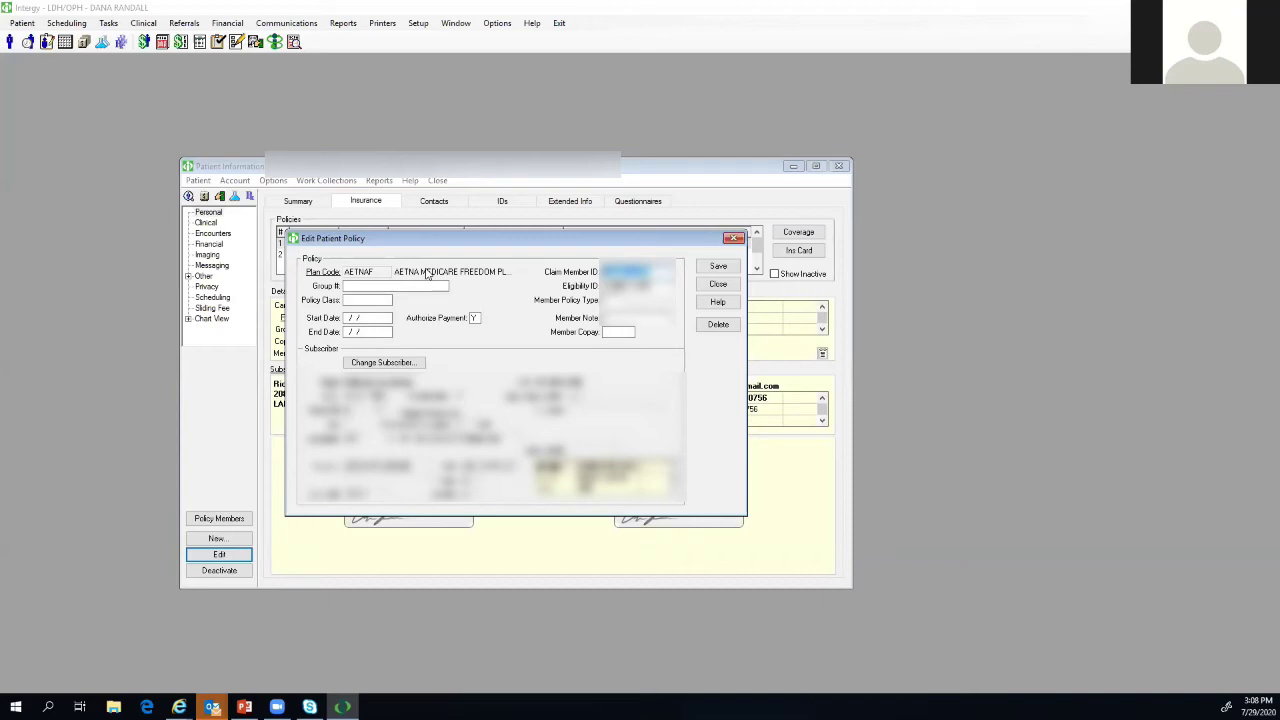
pyautogui.press('Escape')
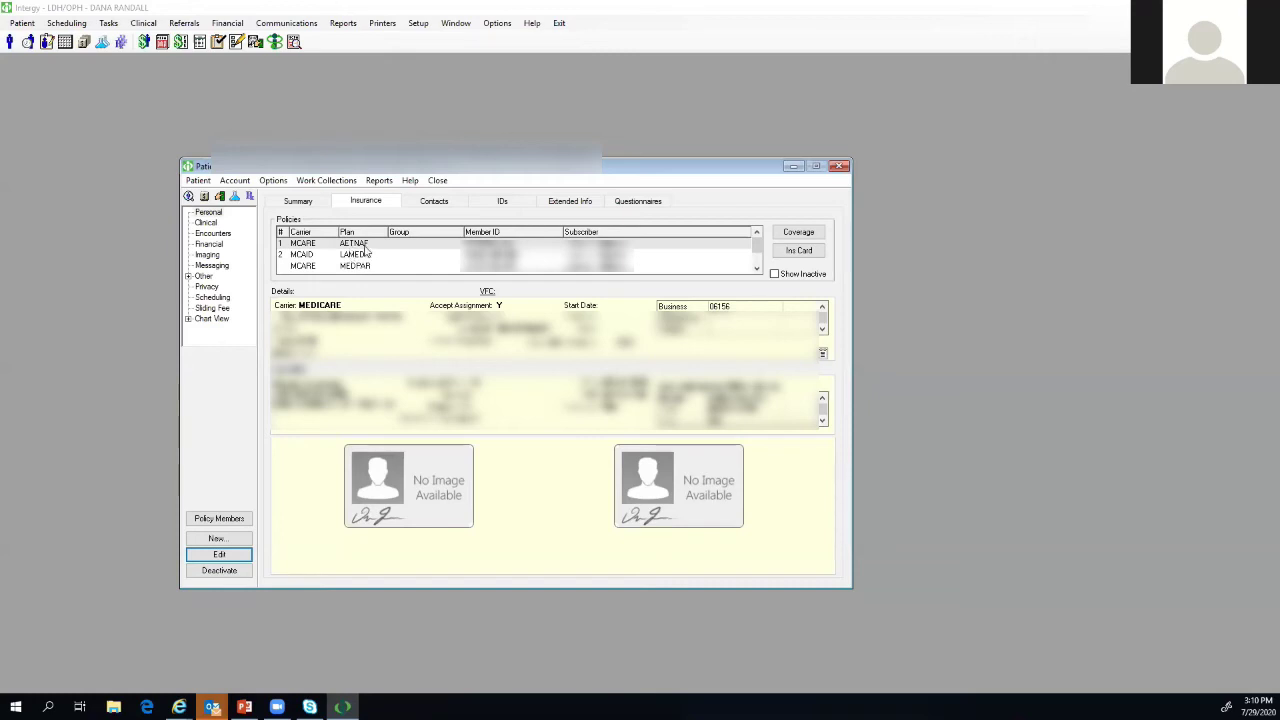
# Select the AETNAF and MEDPAR policies in turn to compare their details
pyautogui.click(364, 246)
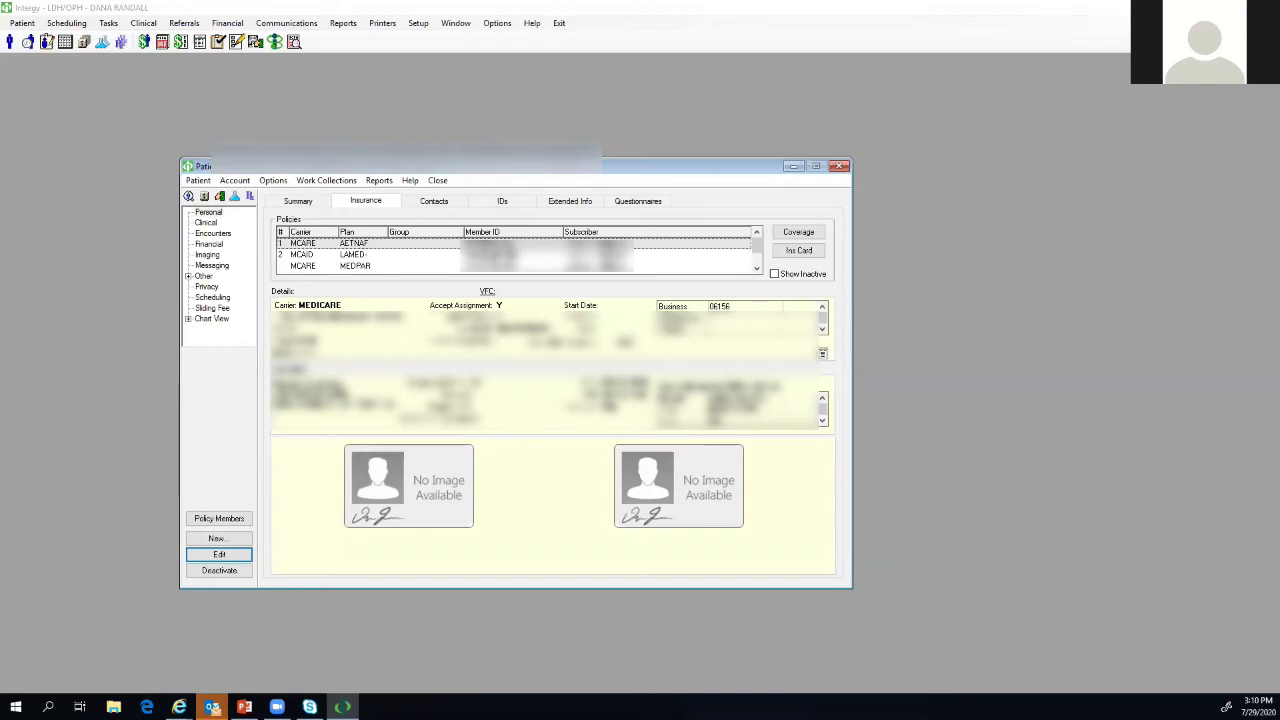
pyautogui.click(365, 266)
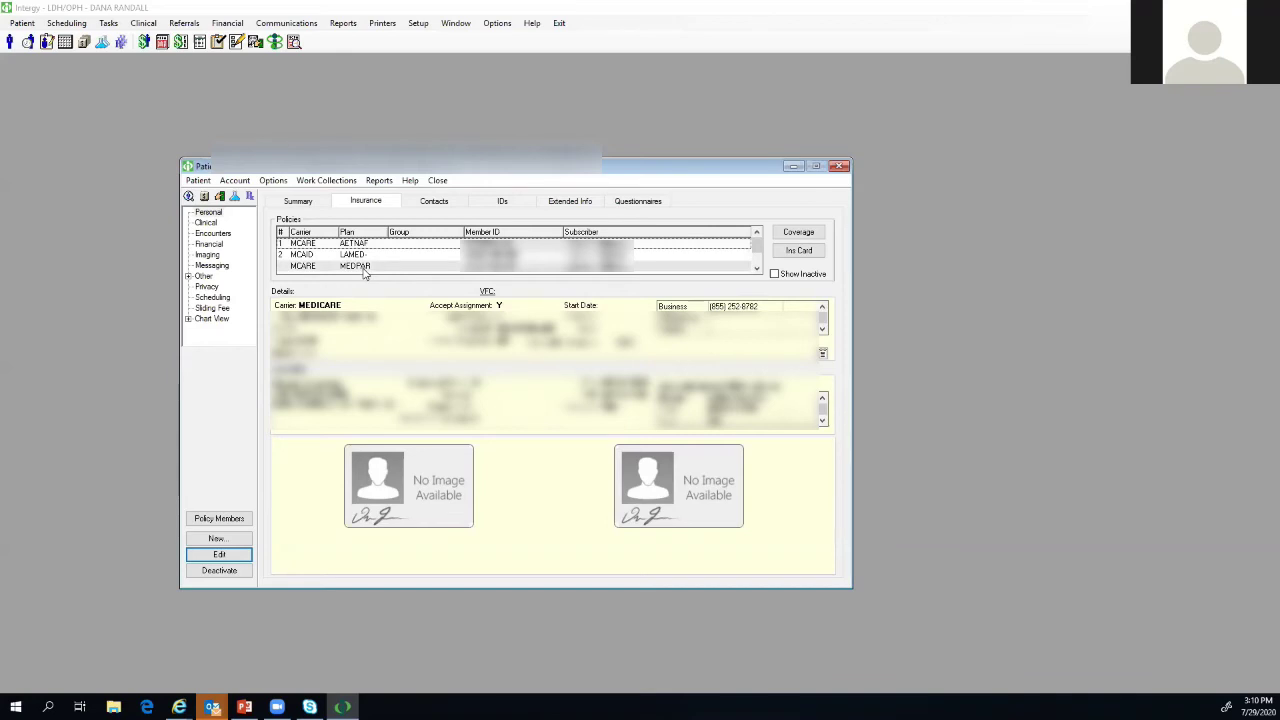